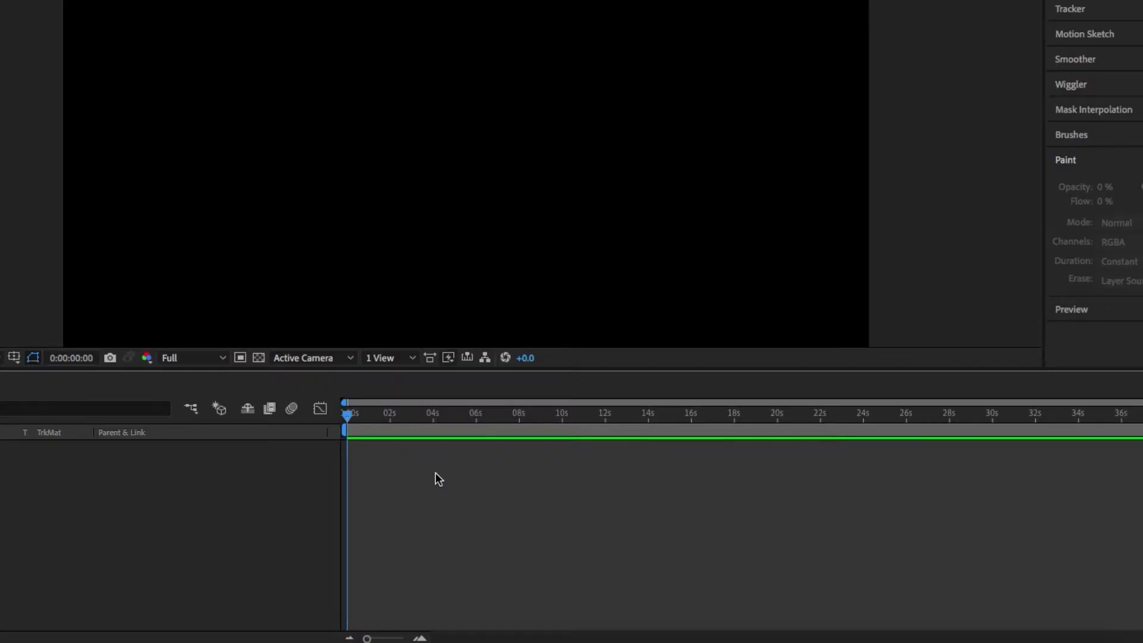
# Create a new 1920 x 1080 px solid layer in Comp 1 with the royal blue color 487ADC
pyautogui.rightClick(435, 476)
pyautogui.moveTo(462, 463)
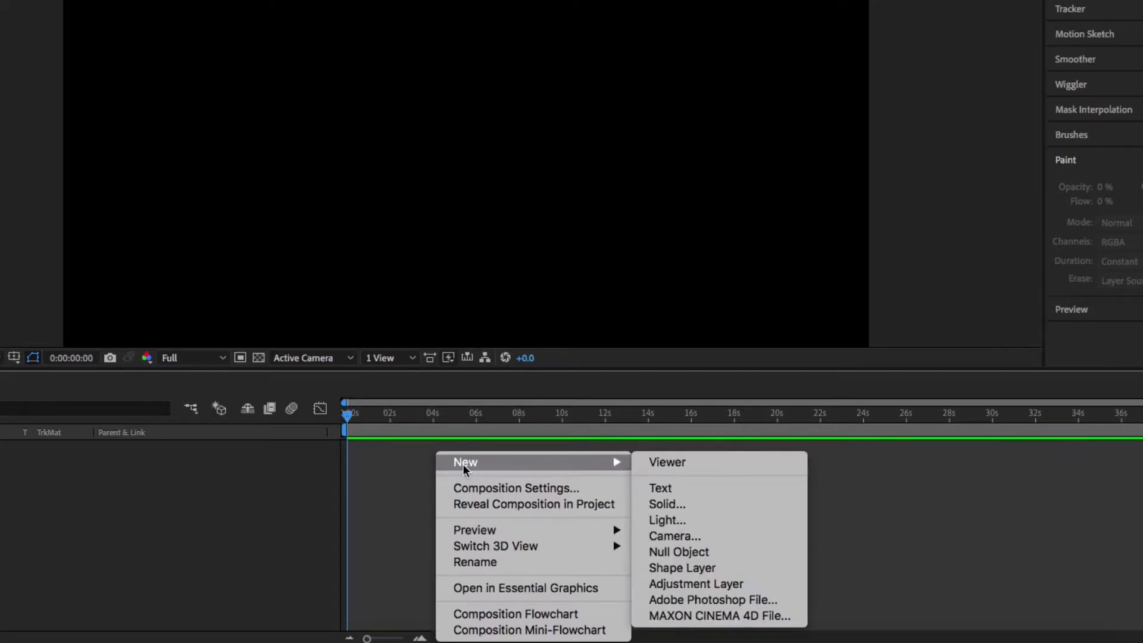
pyautogui.click(734, 505)
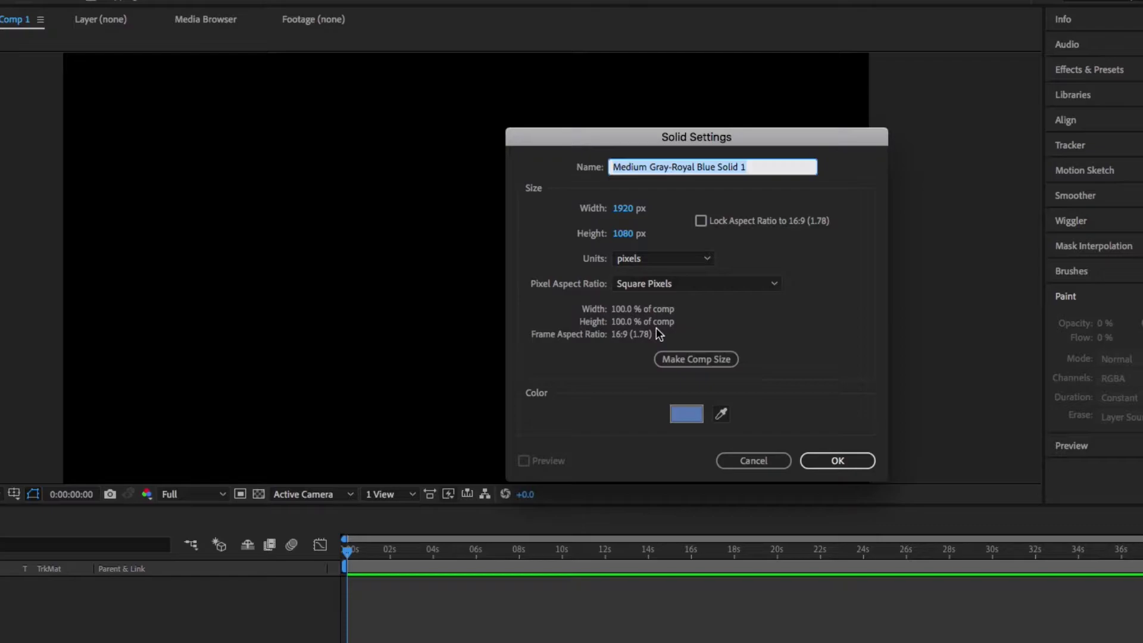
pyautogui.click(685, 414)
pyautogui.moveTo(126, 381); pyautogui.dragTo(250, 357)
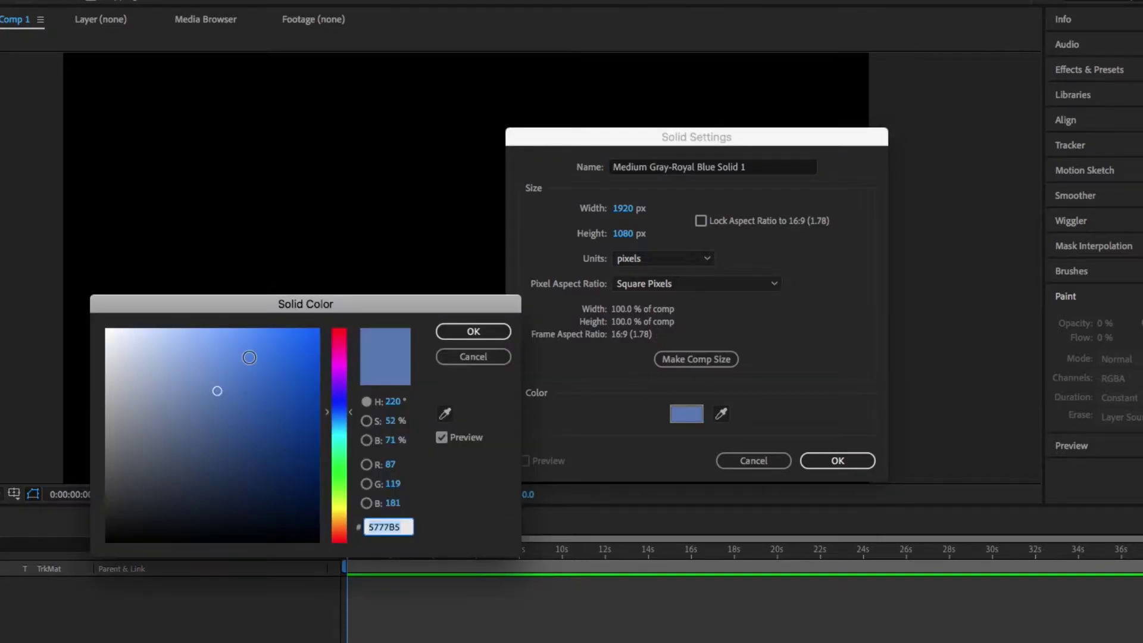
pyautogui.click(494, 333)
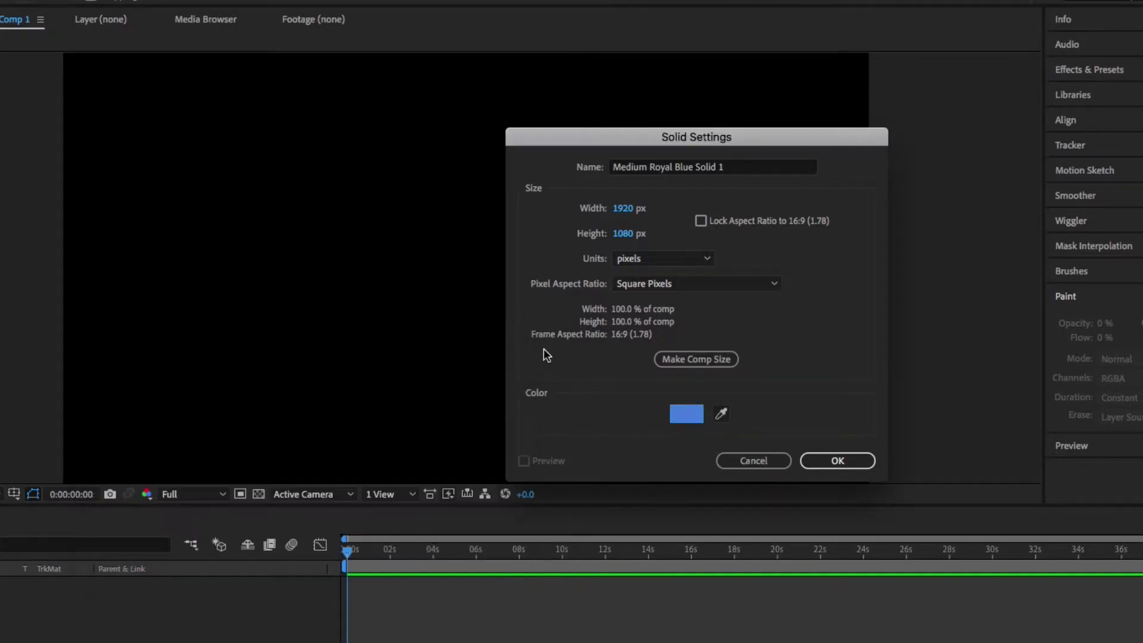
pyautogui.click(821, 460)
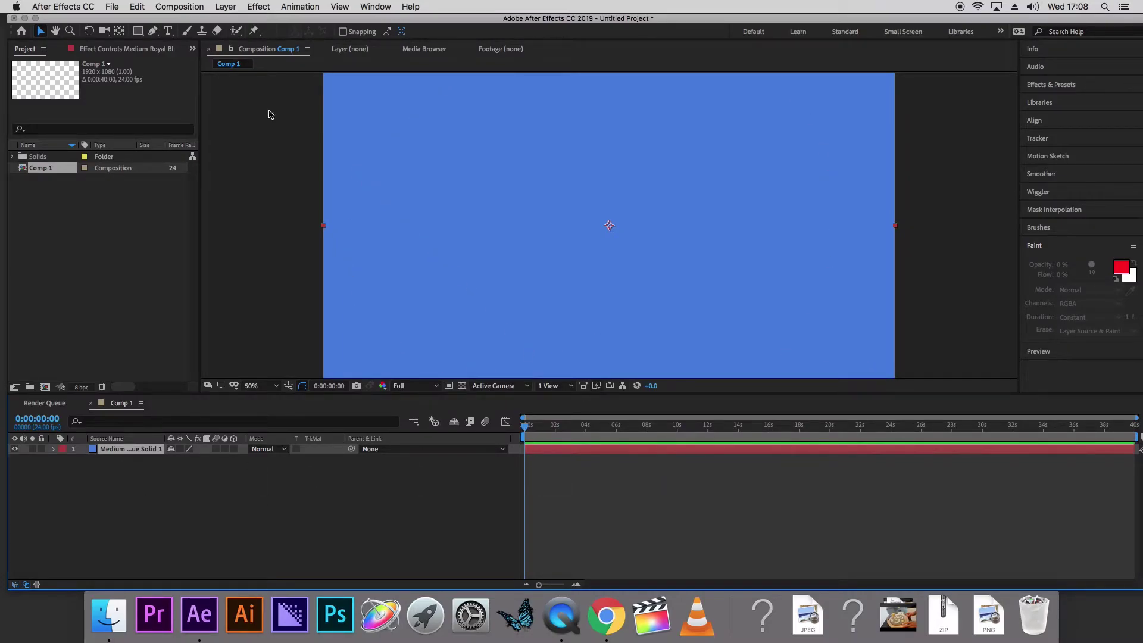
# Change the solid layer's color to the muted blue 4668A8 in its solid settings
pyautogui.click(170, 8)
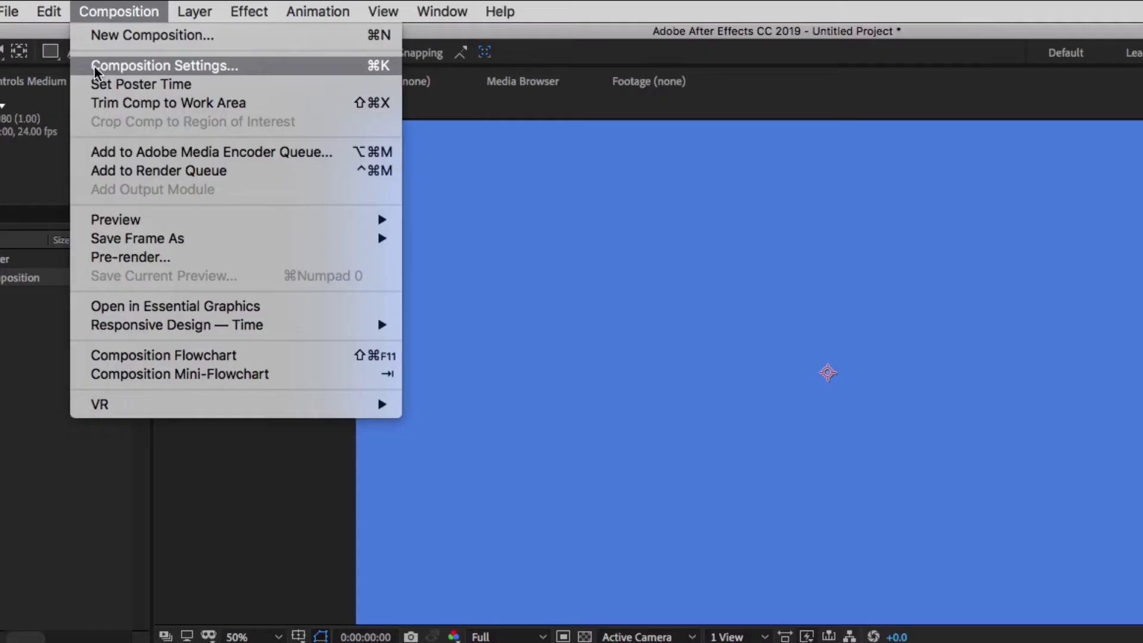
pyautogui.moveTo(226, 9)
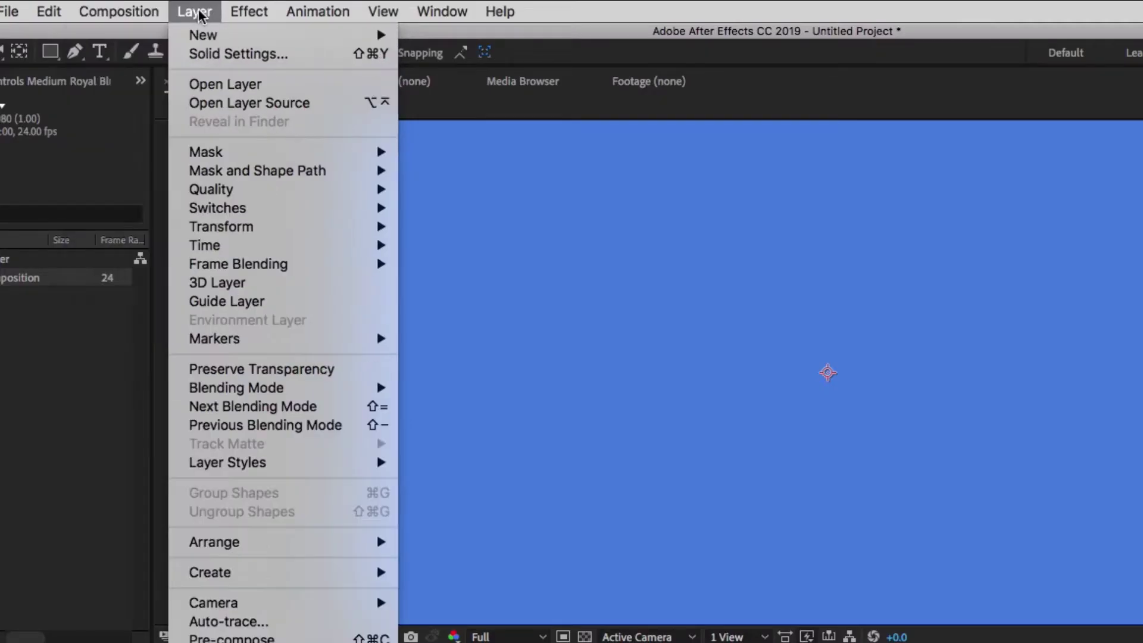
pyautogui.click(208, 55)
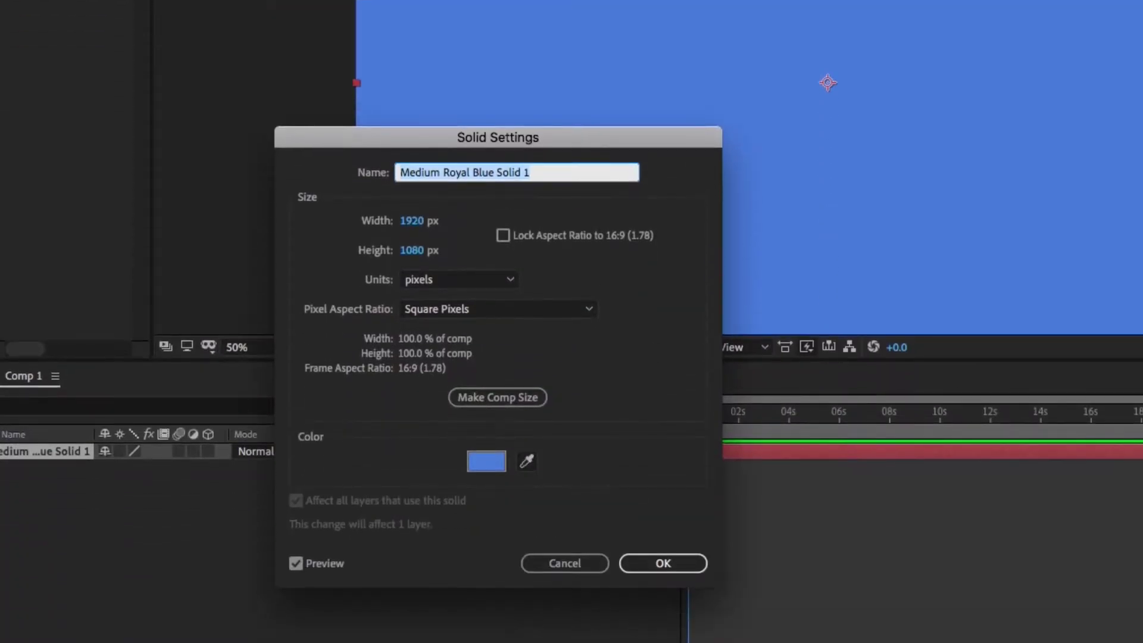
pyautogui.click(473, 464)
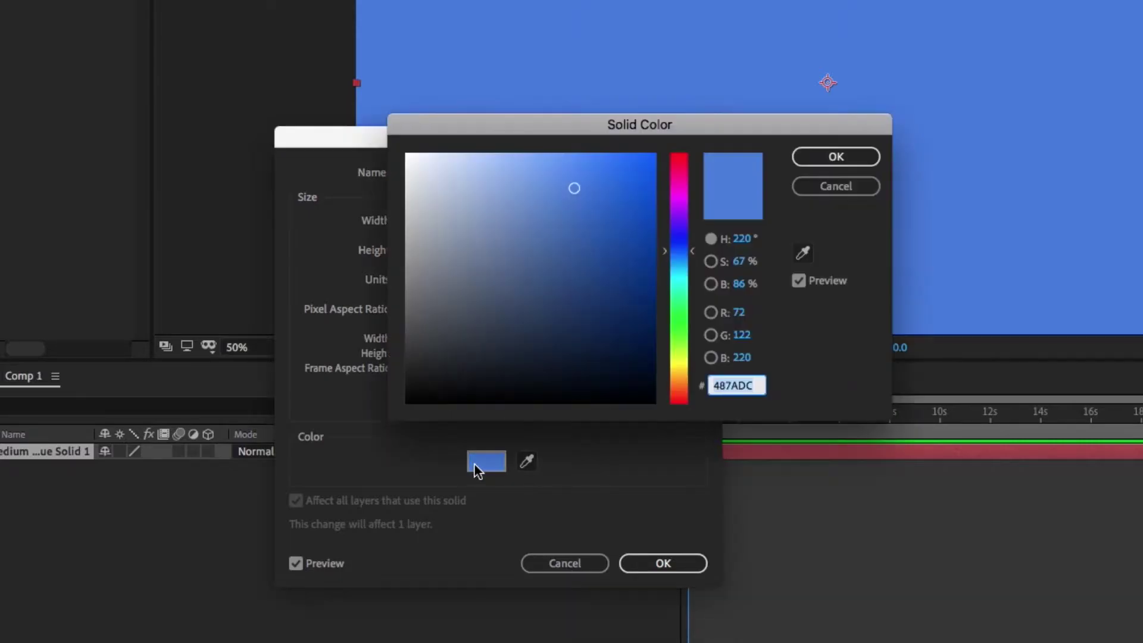
pyautogui.click(580, 209)
pyautogui.click(562, 235)
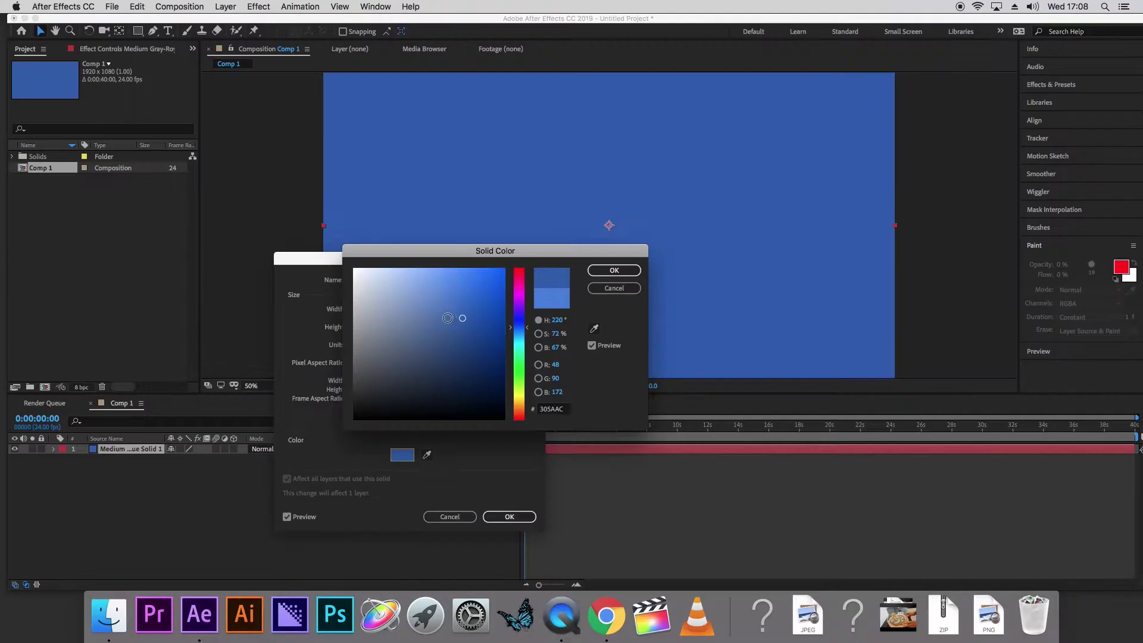
pyautogui.click(443, 312)
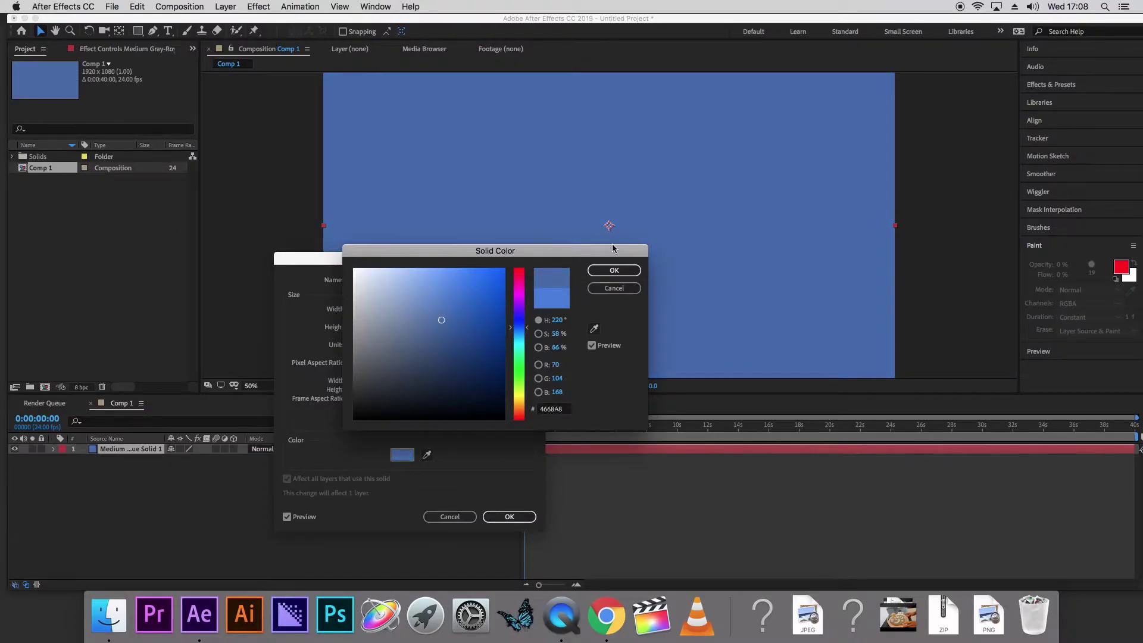
pyautogui.click(614, 270)
pyautogui.click(509, 517)
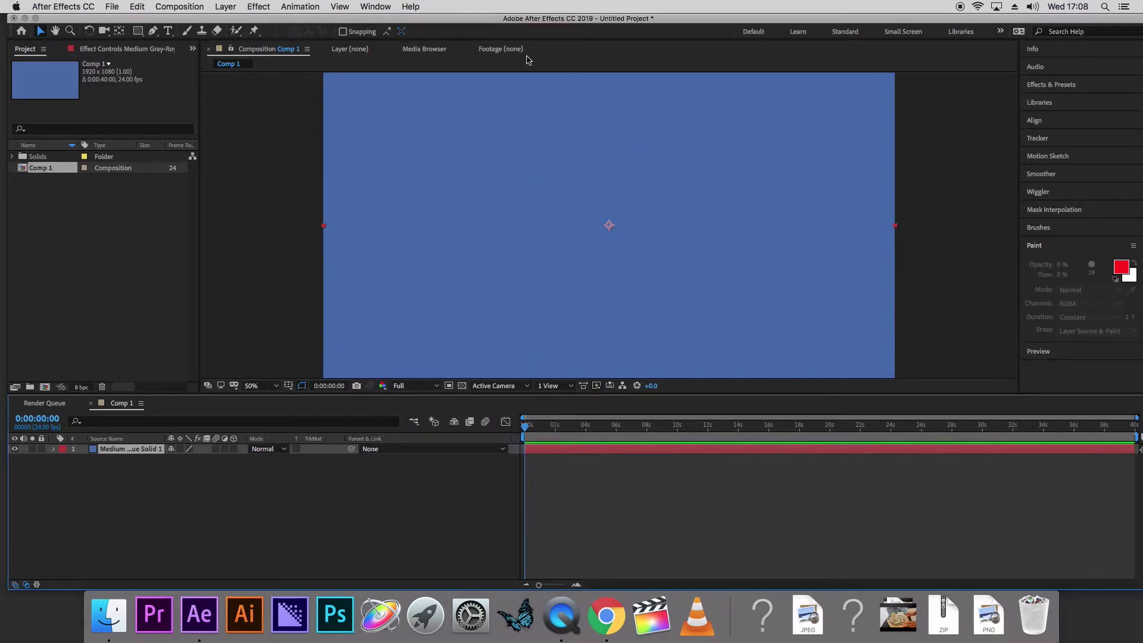
# Activate the Brush tool and open the blue solid in its own layer view for painting
pyautogui.click(186, 30)
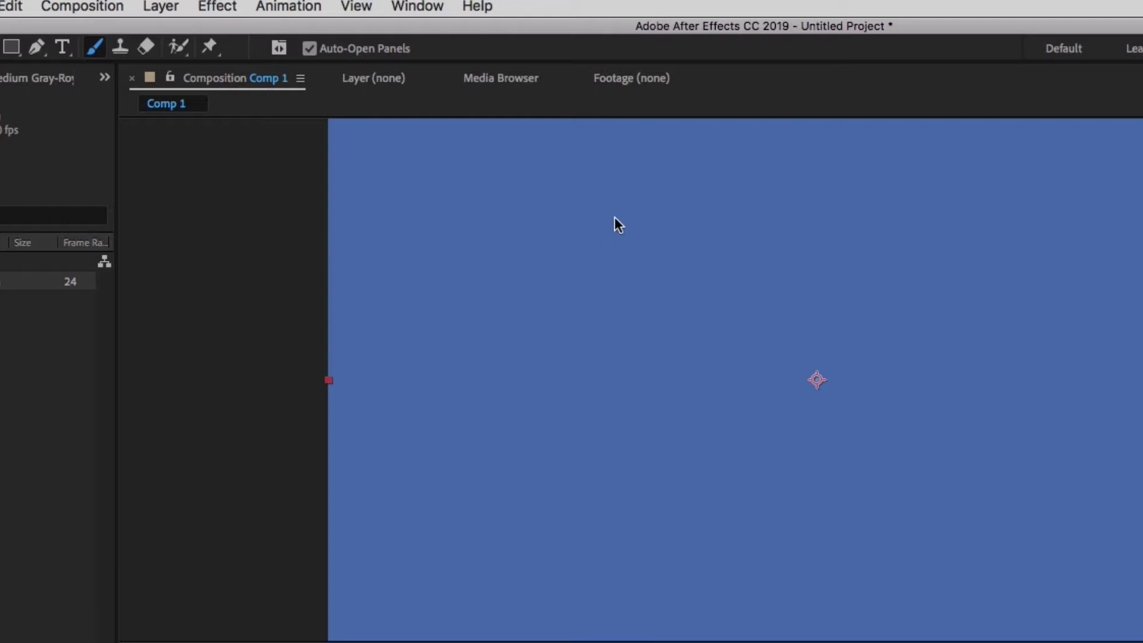
pyautogui.doubleClick(669, 248)
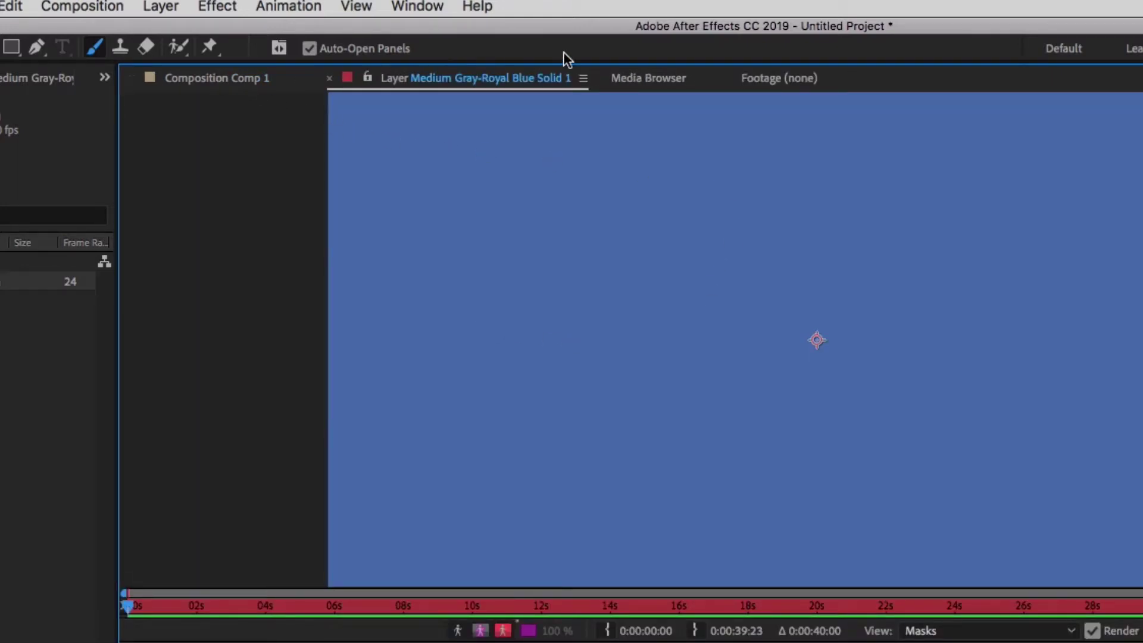
pyautogui.click(216, 80)
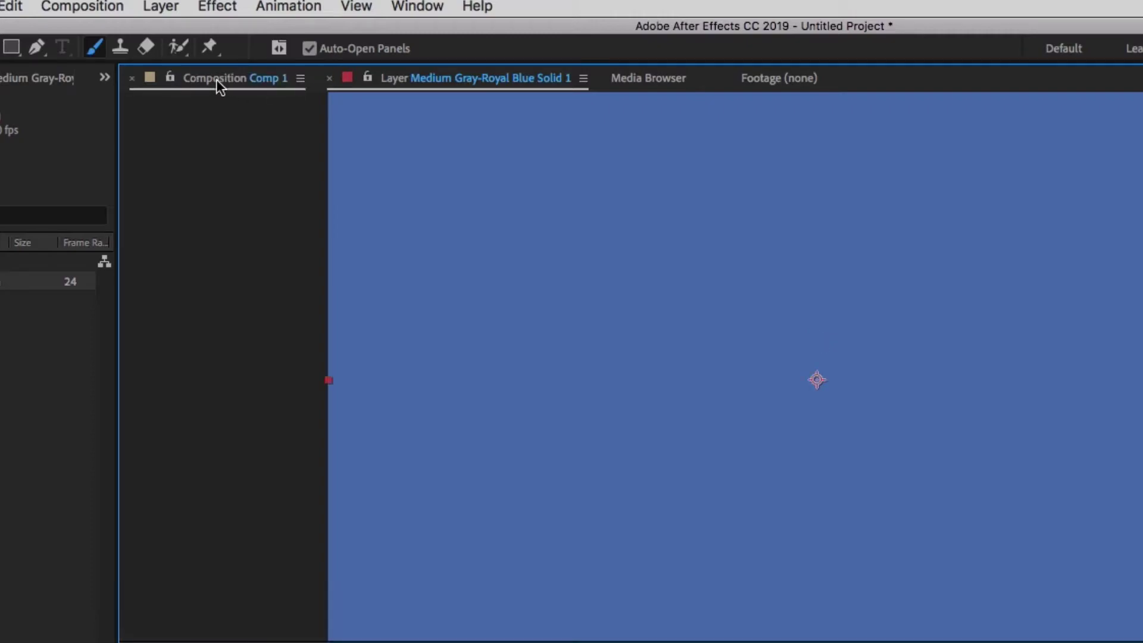
pyautogui.click(450, 80)
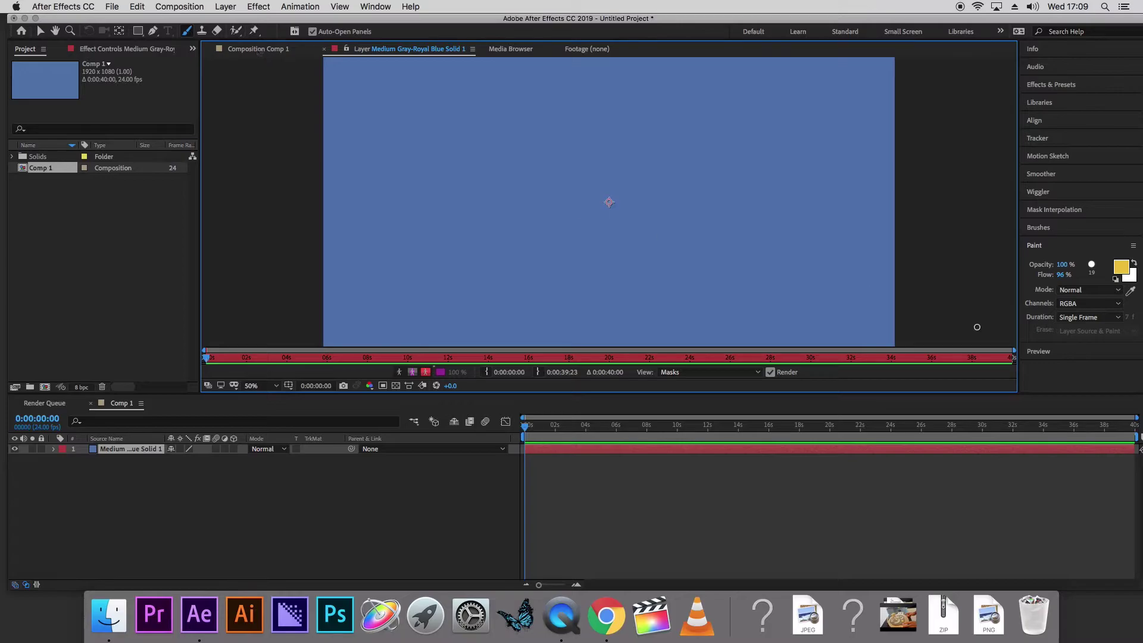
# Review the brush presets, then set the paint foreground color to orange and the flow to 100% with Normal mode
pyautogui.click(1039, 230)
pyautogui.click(1117, 267)
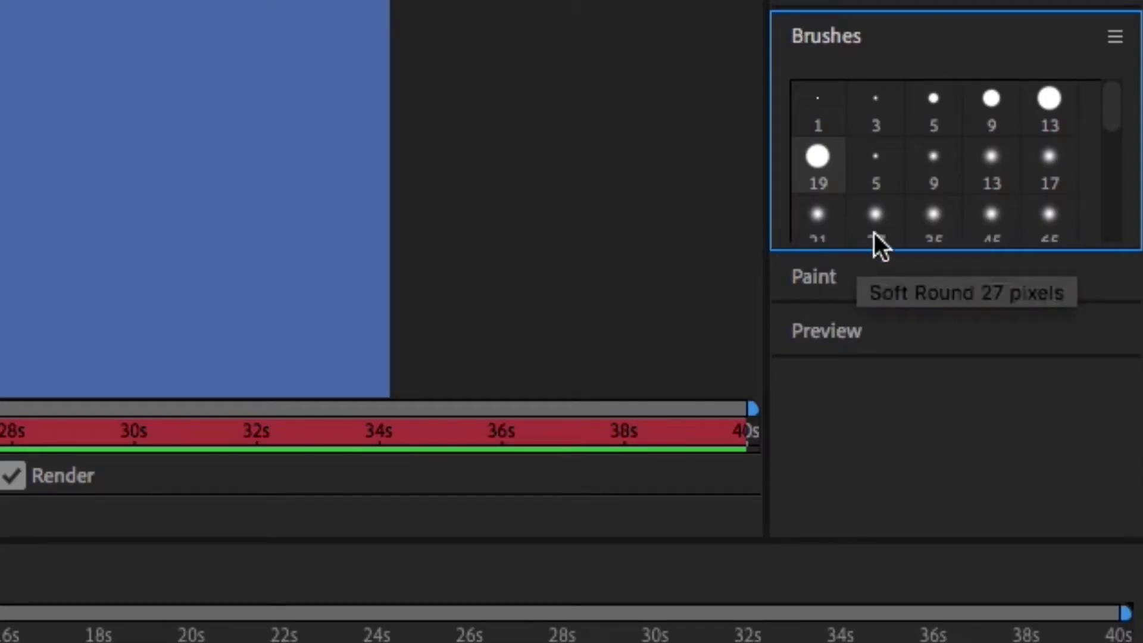
pyautogui.click(811, 289)
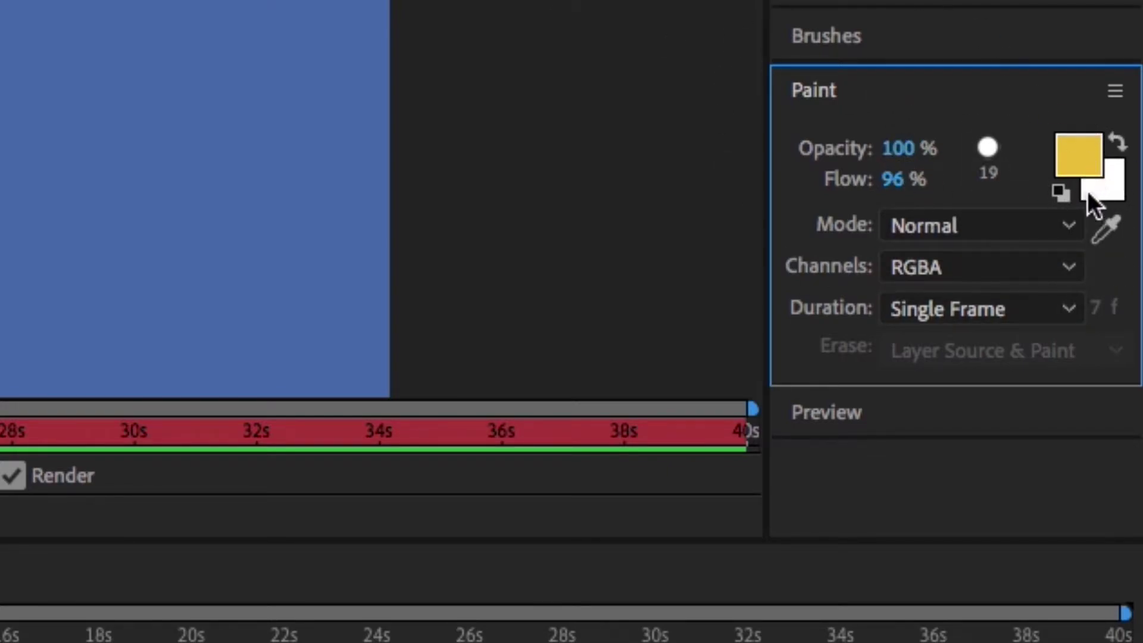
pyautogui.click(1085, 142)
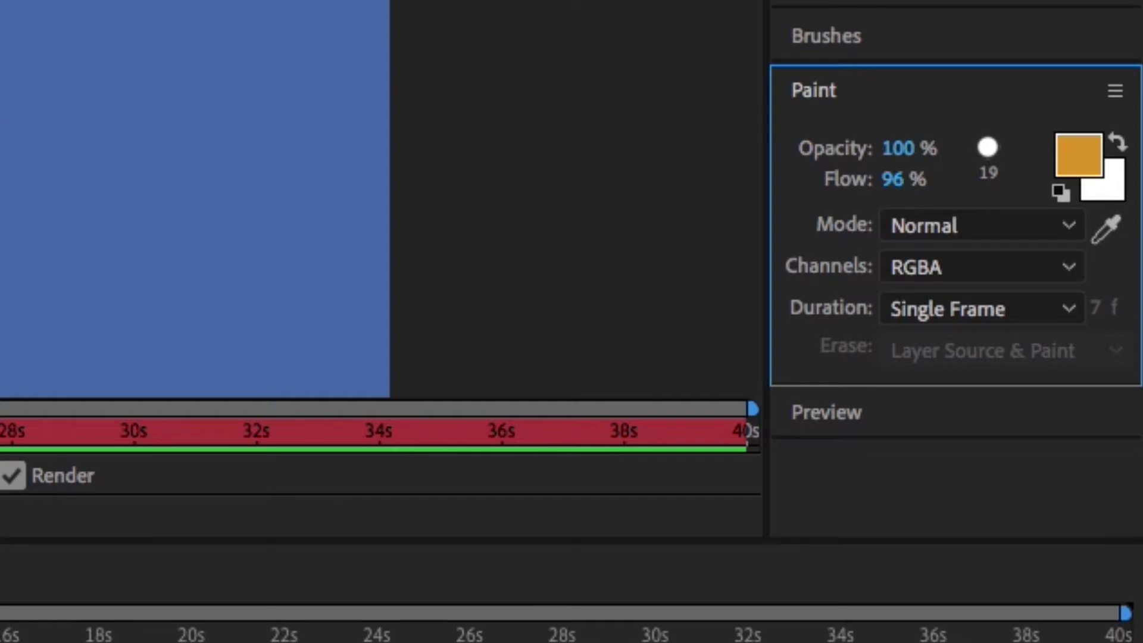
pyautogui.moveTo(892, 181); pyautogui.dragTo(928, 187)
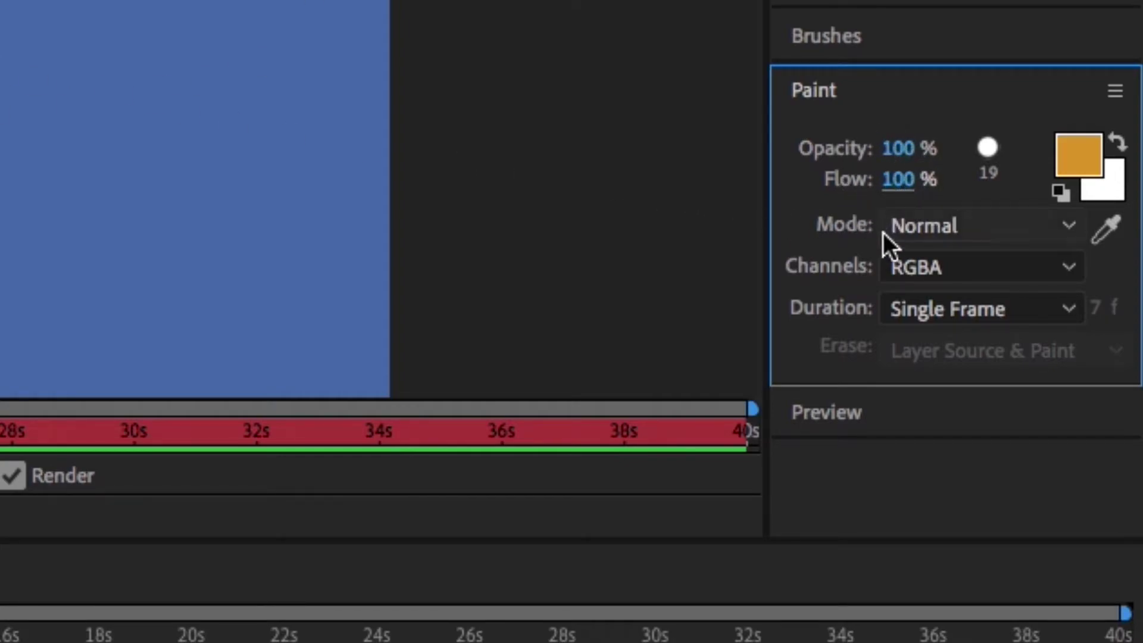
pyautogui.click(931, 237)
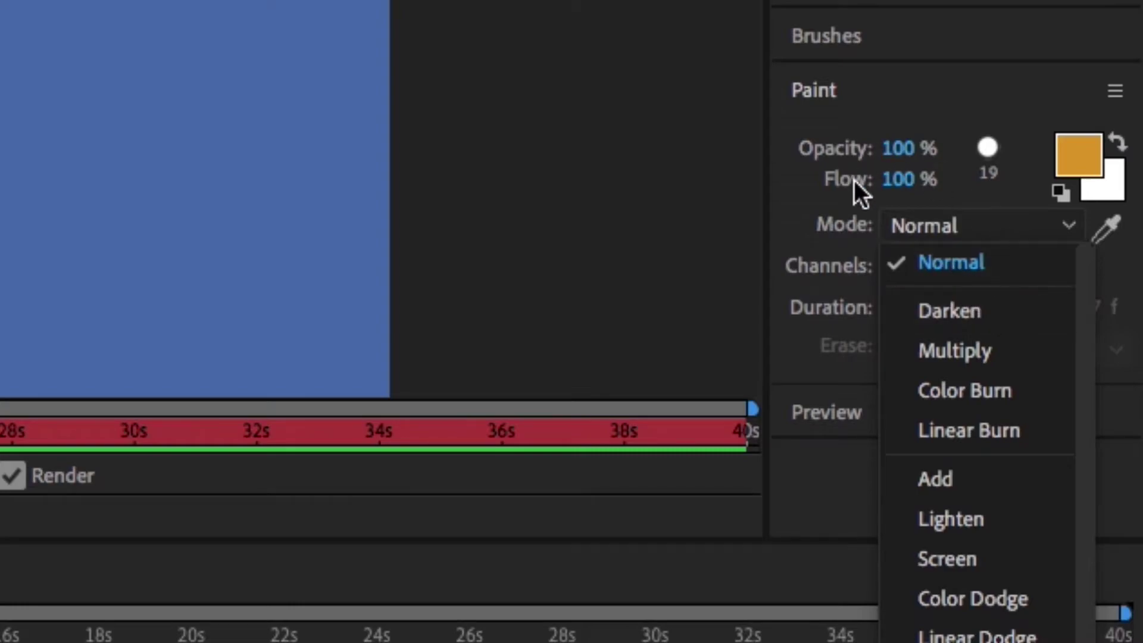
pyautogui.click(968, 263)
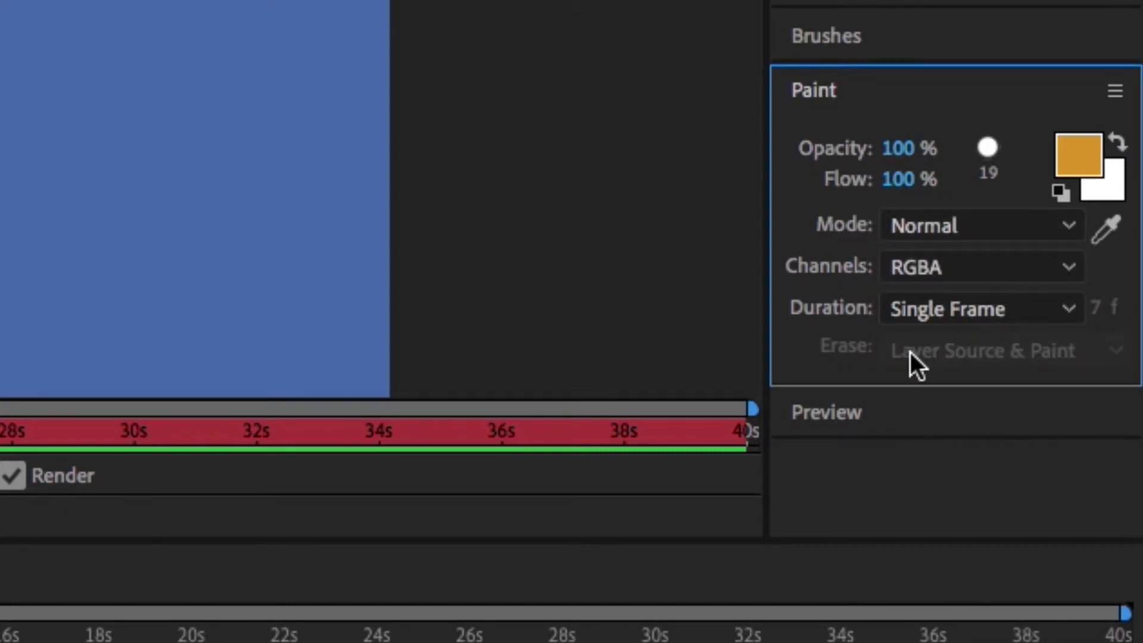
# Set the paint stroke duration to Constant
pyautogui.click(947, 321)
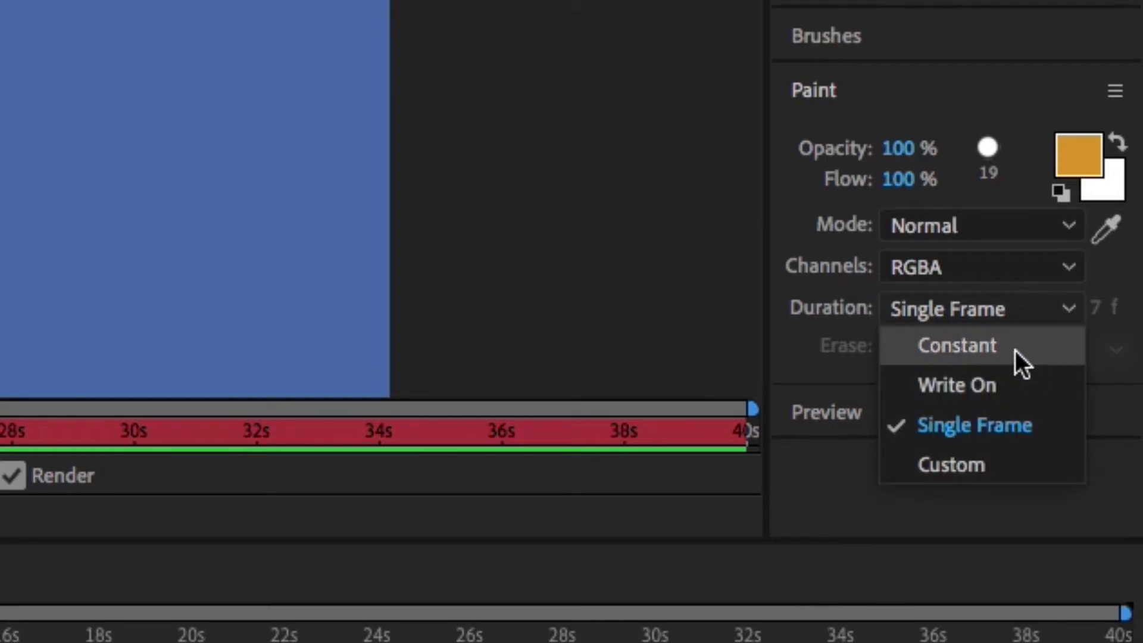
pyautogui.click(930, 351)
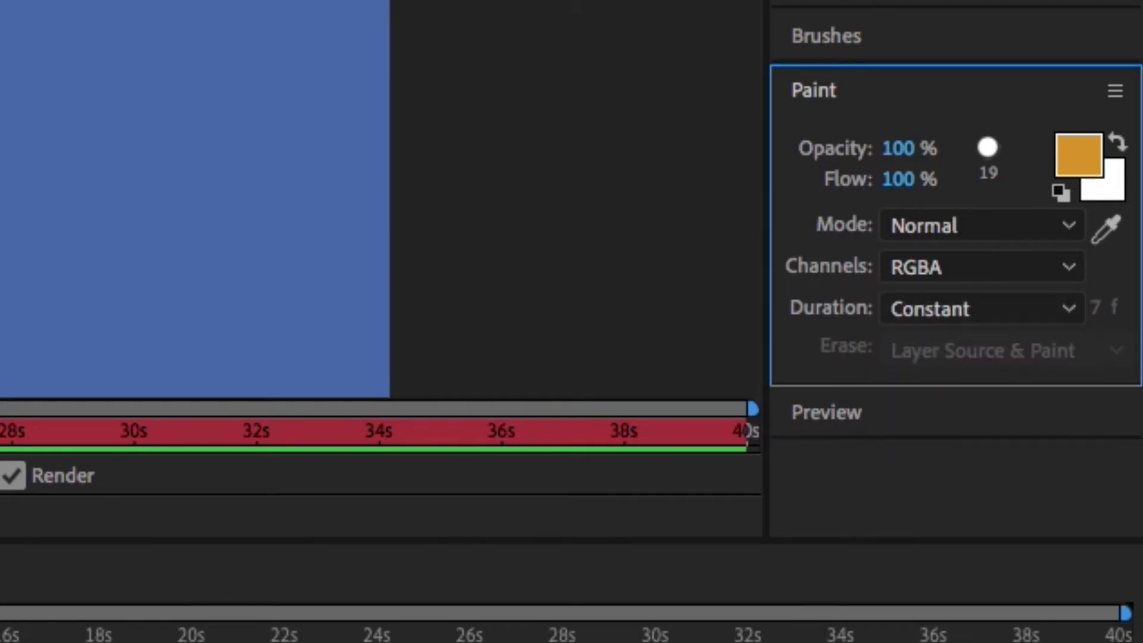
pyautogui.moveTo(2, 635)
pyautogui.mouseDown()
pyautogui.moveTo(812, 635)
pyautogui.moveTo(2, 636)
pyautogui.mouseUp()
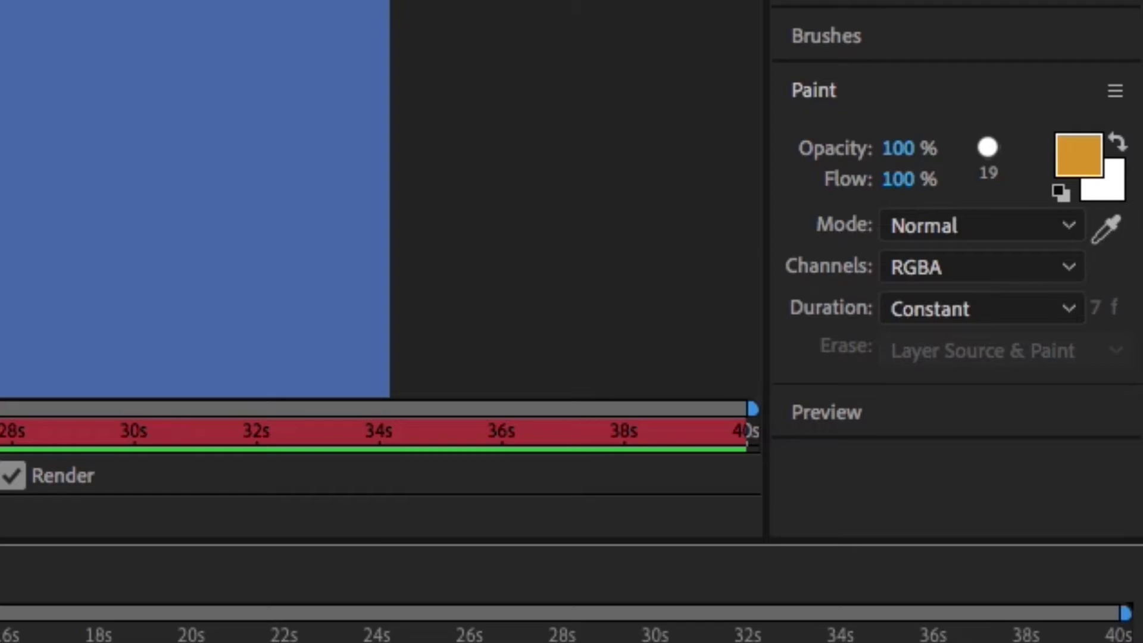
pyautogui.click(976, 308)
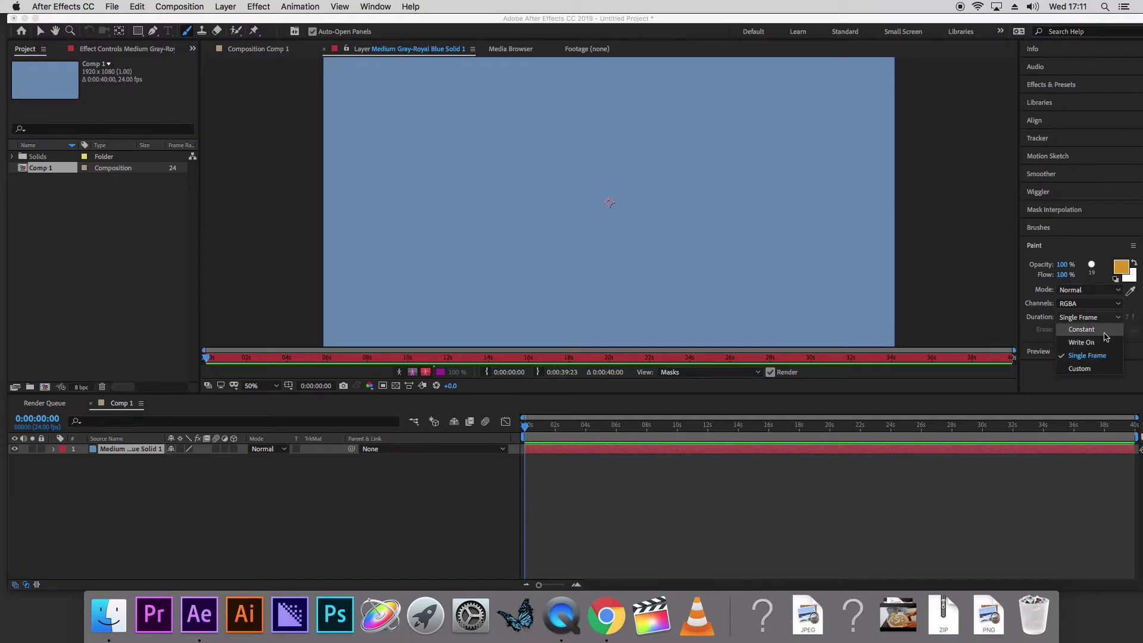
pyautogui.click(1081, 329)
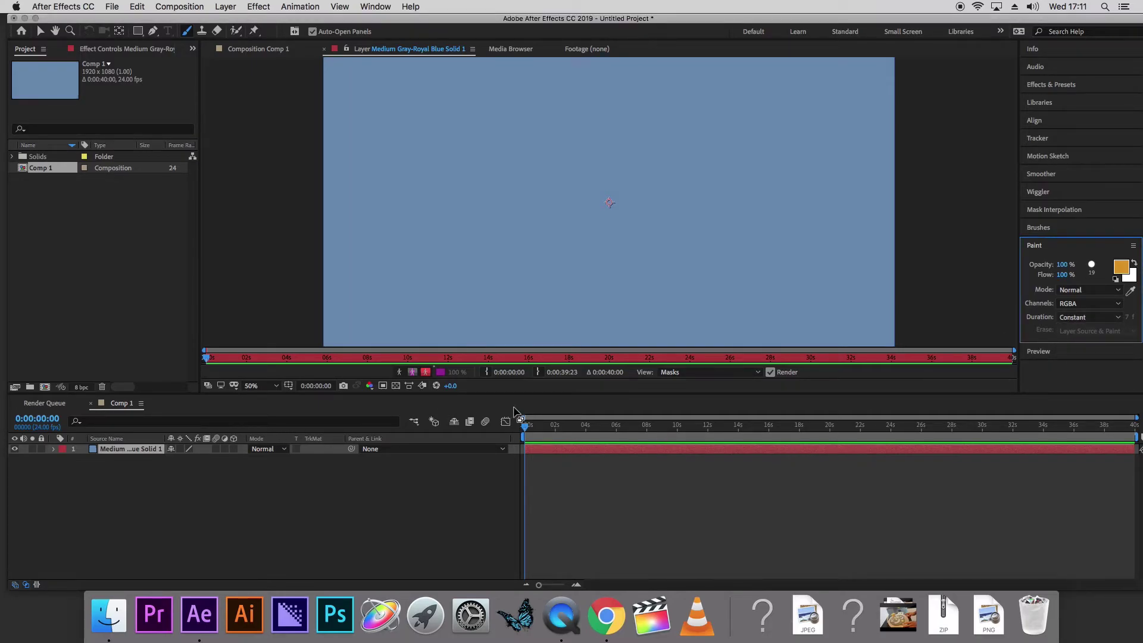
pyautogui.moveTo(530, 423); pyautogui.dragTo(559, 436)
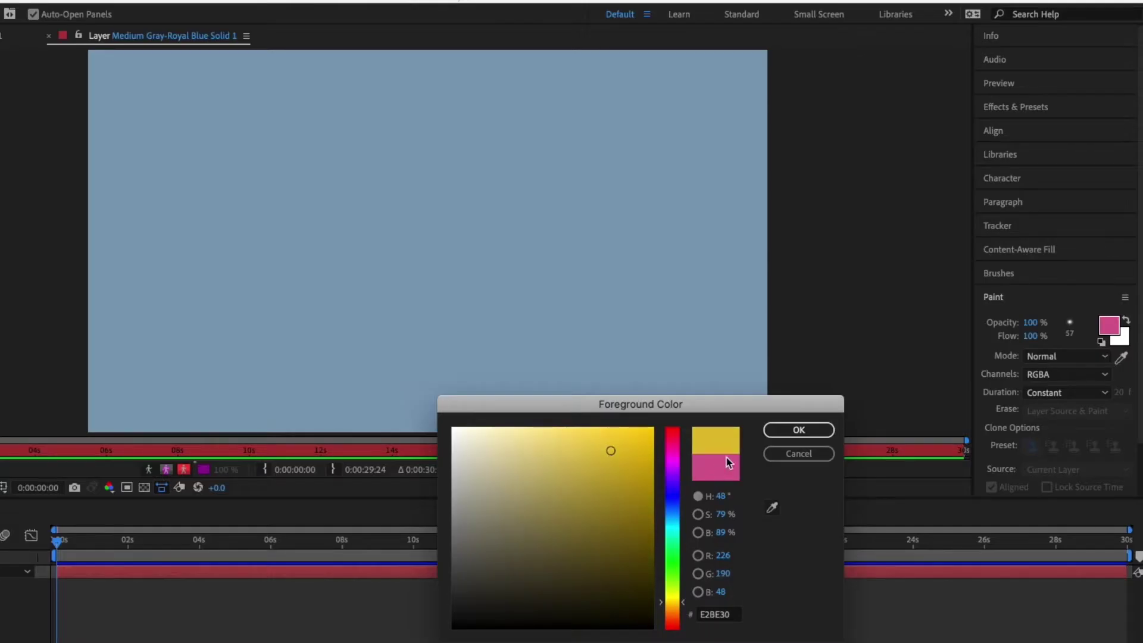
# Handwrite a name in yellow E2BE30 in the solid's upper-left area and expand the layer's Paint effect to list the stroke
pyautogui.click(798, 429)
pyautogui.moveTo(168, 127)
pyautogui.mouseDown()
pyautogui.moveTo(180, 226)
pyautogui.moveTo(166, 153)
pyautogui.moveTo(203, 147)
pyautogui.moveTo(166, 204)
pyautogui.moveTo(212, 214)
pyautogui.moveTo(236, 191)
pyautogui.moveTo(256, 203)
pyautogui.moveTo(295, 159)
pyautogui.moveTo(343, 173)
pyautogui.mouseUp()
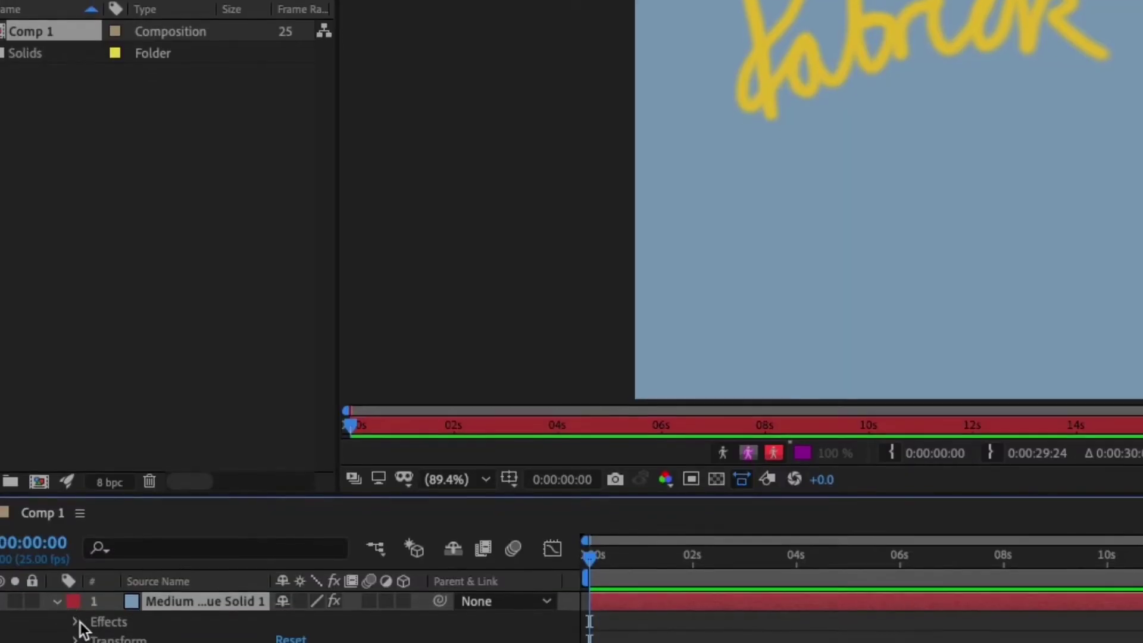
pyautogui.click(77, 630)
pyautogui.click(91, 524)
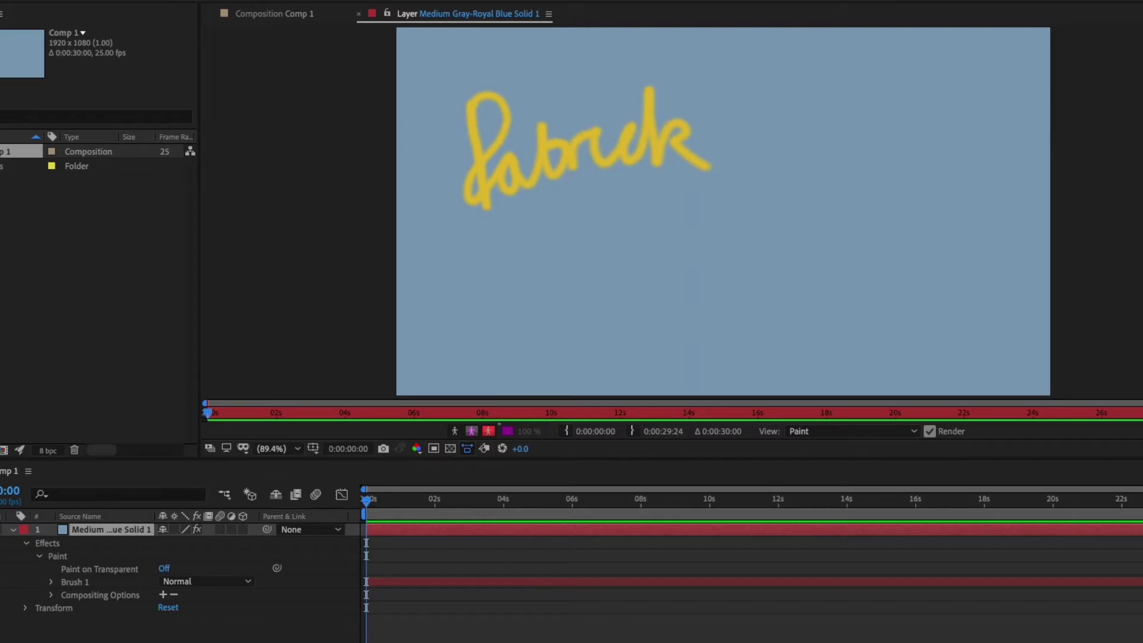
# Set the paint duration to Single Frame and handwrite the name again below the first one
pyautogui.press('=')
pyautogui.click(1071, 266)
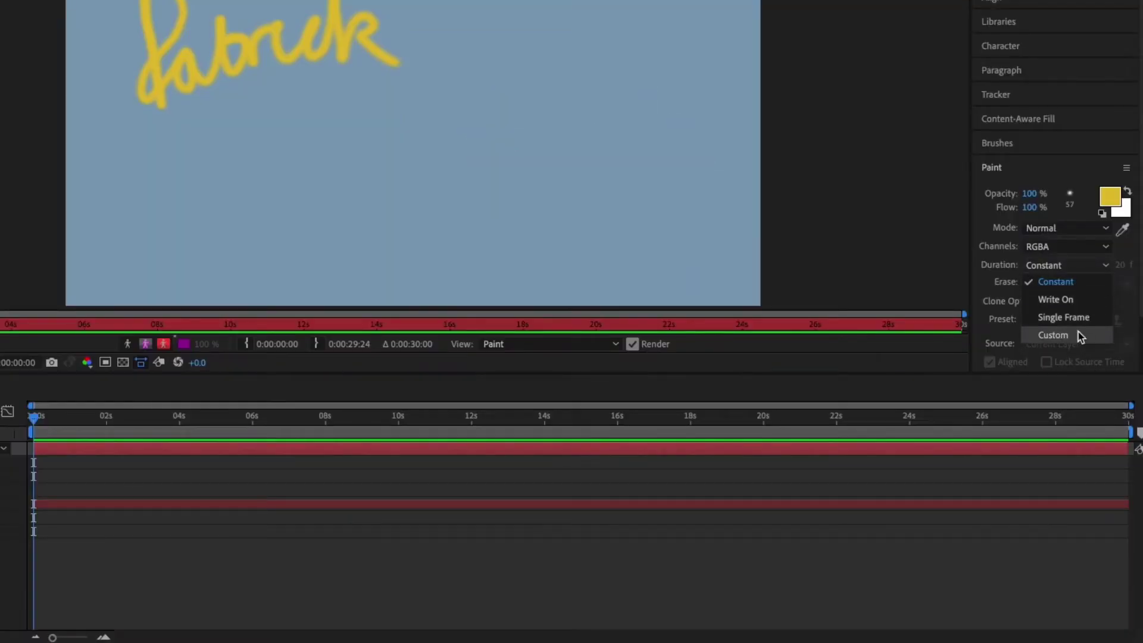
pyautogui.click(1066, 316)
pyautogui.moveTo(57, 637); pyautogui.dragTo(67, 638)
pyautogui.moveTo(165, 142)
pyautogui.mouseDown()
pyautogui.moveTo(187, 242)
pyautogui.moveTo(166, 219)
pyautogui.moveTo(230, 184)
pyautogui.moveTo(364, 143)
pyautogui.moveTo(398, 179)
pyautogui.mouseUp()
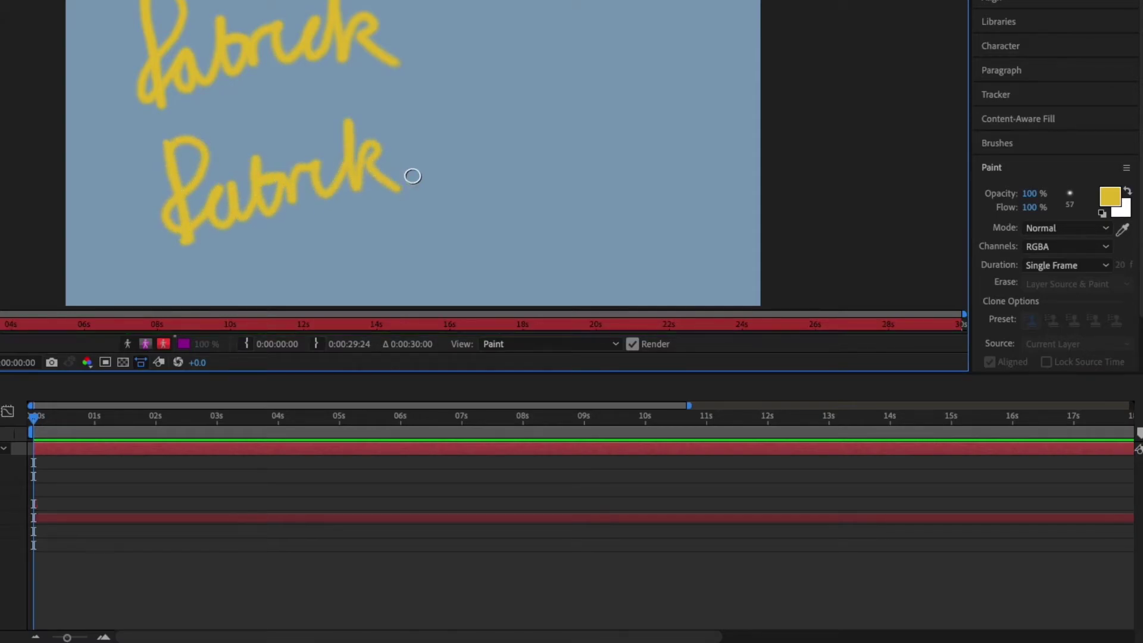
# Set the paint duration to Custom with 8 frames and handwrite the name in the solid's upper-right area
pyautogui.moveTo(66, 638); pyautogui.dragTo(87, 639)
pyautogui.click(1065, 265)
pyautogui.click(1073, 332)
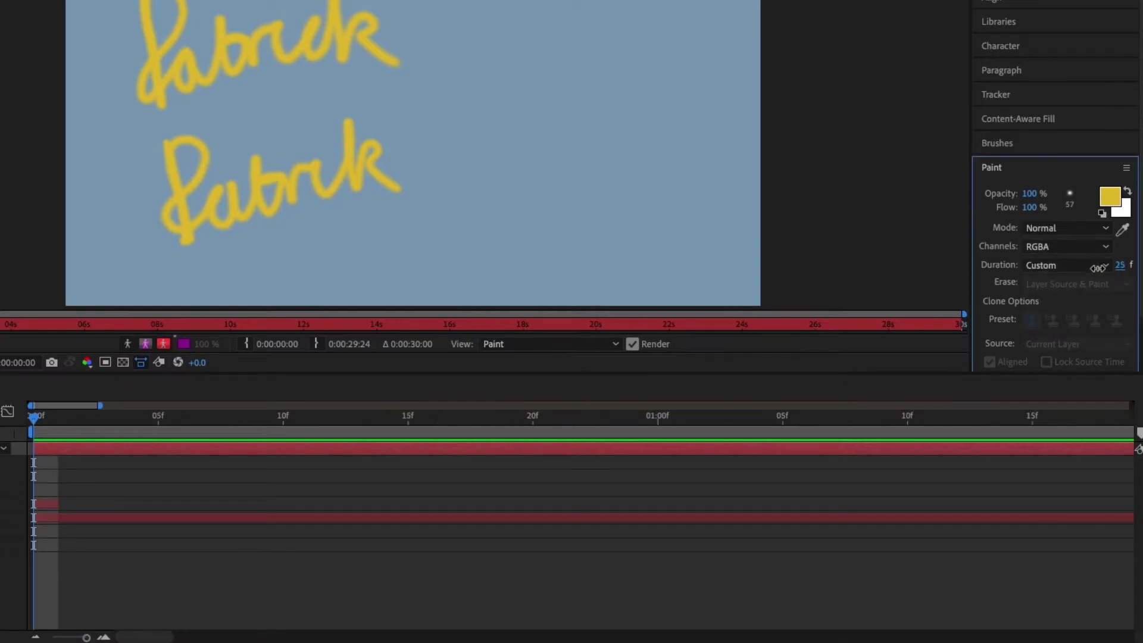
pyautogui.moveTo(1083, 268); pyautogui.dragTo(1097, 265)
pyautogui.moveTo(477, 48)
pyautogui.mouseDown()
pyautogui.moveTo(468, 5)
pyautogui.moveTo(458, 32)
pyautogui.moveTo(495, 17)
pyautogui.moveTo(531, 26)
pyautogui.moveTo(553, 0)
pyautogui.moveTo(568, 19)
pyautogui.moveTo(606, 0)
pyautogui.moveTo(658, 8)
pyautogui.mouseUp()
# Set the paint duration to Write On, handwrite the name below the one in the solid's upper-right area and play the animation
pyautogui.click(1091, 266)
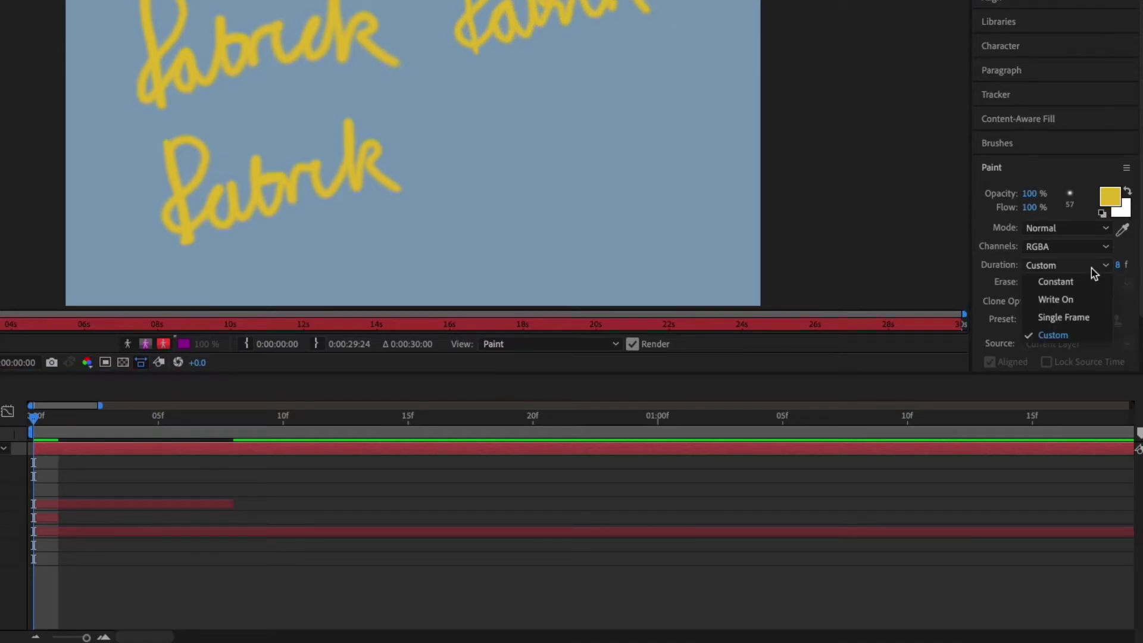
pyautogui.click(1063, 304)
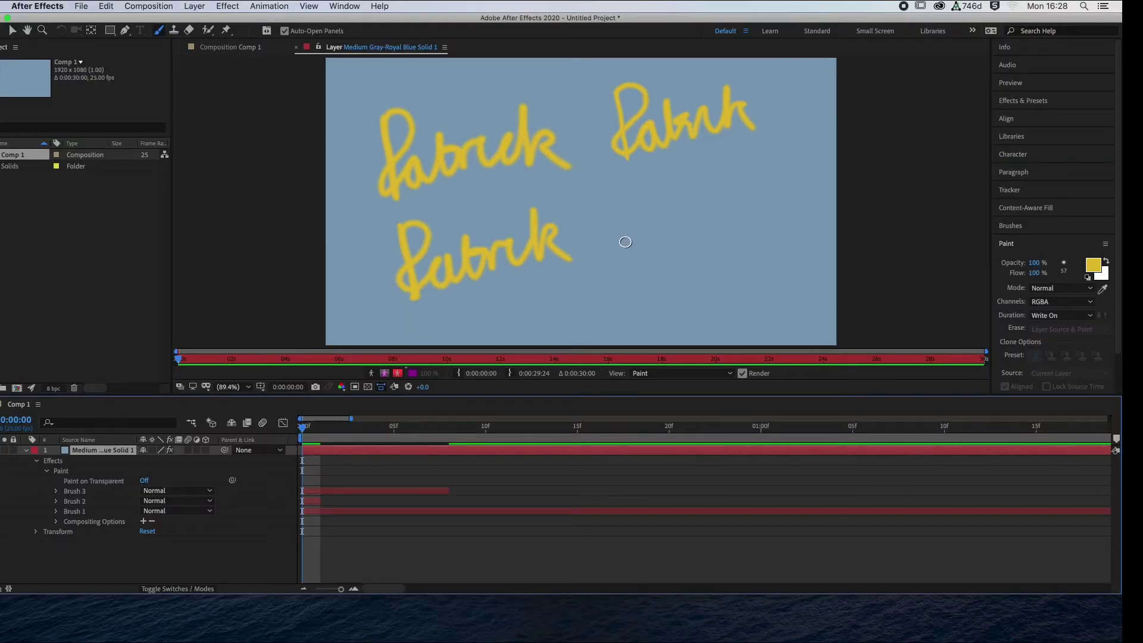
pyautogui.moveTo(627, 262)
pyautogui.mouseDown()
pyautogui.moveTo(611, 200)
pyautogui.moveTo(633, 184)
pyautogui.moveTo(622, 251)
pyautogui.moveTo(644, 219)
pyautogui.moveTo(645, 241)
pyautogui.moveTo(680, 206)
pyautogui.moveTo(691, 230)
pyautogui.moveTo(701, 197)
pyautogui.moveTo(715, 219)
pyautogui.moveTo(720, 172)
pyautogui.moveTo(753, 196)
pyautogui.mouseUp()
pyautogui.press('space')
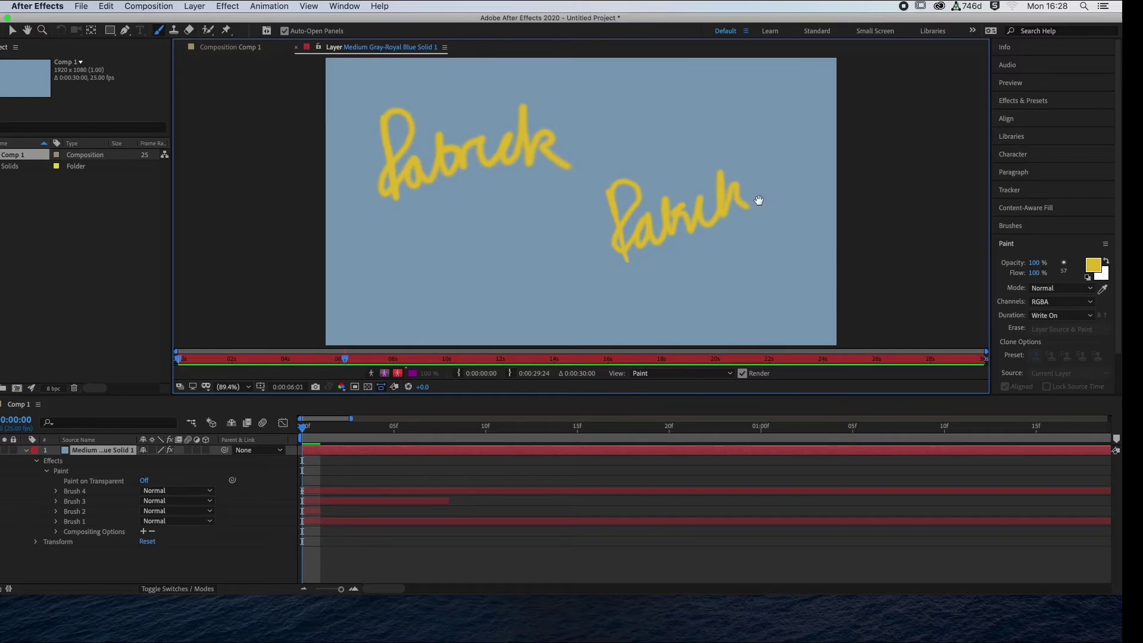
pyautogui.press('space')
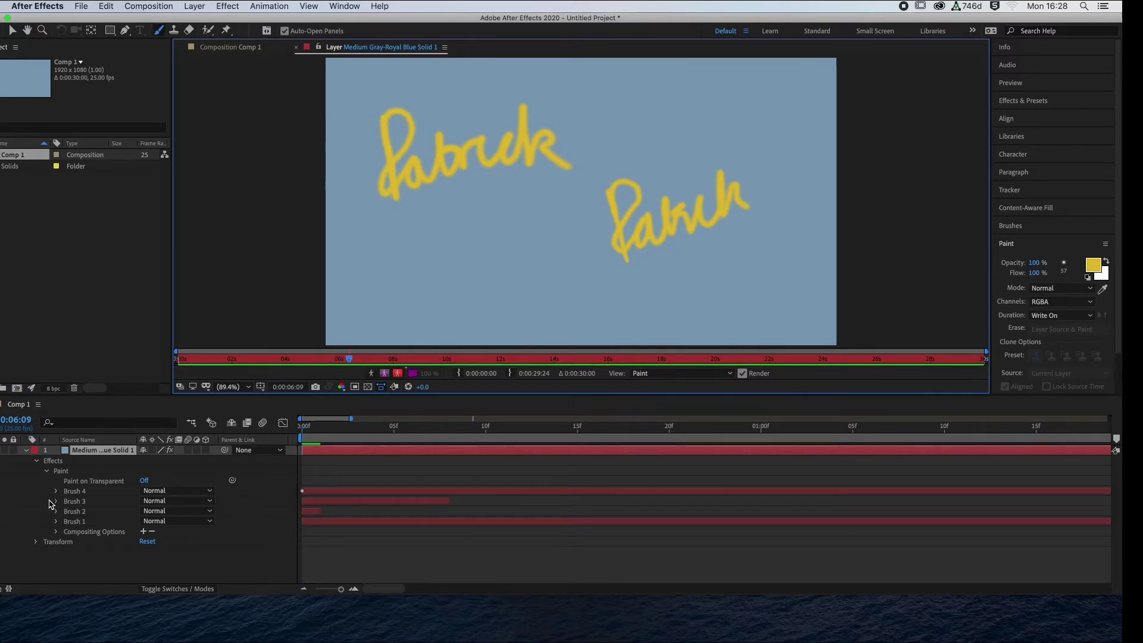
# Delete all four brush strokes from the solid's Paint effect
pyautogui.click(82, 492)
pyautogui.press('Delete')
pyautogui.click(84, 492)
pyautogui.press('Delete')
pyautogui.click(84, 492)
pyautogui.press('Delete')
pyautogui.click(85, 492)
pyautogui.press('Delete')
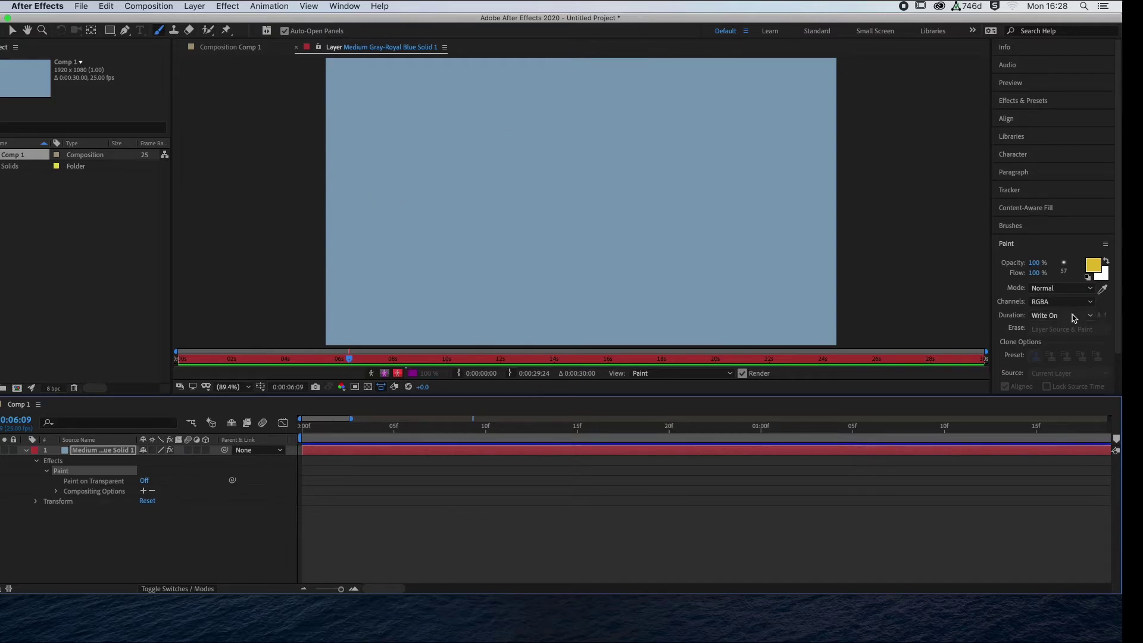
# Set the brush to 45 px diameter and 51% hardness
pyautogui.click(1019, 226)
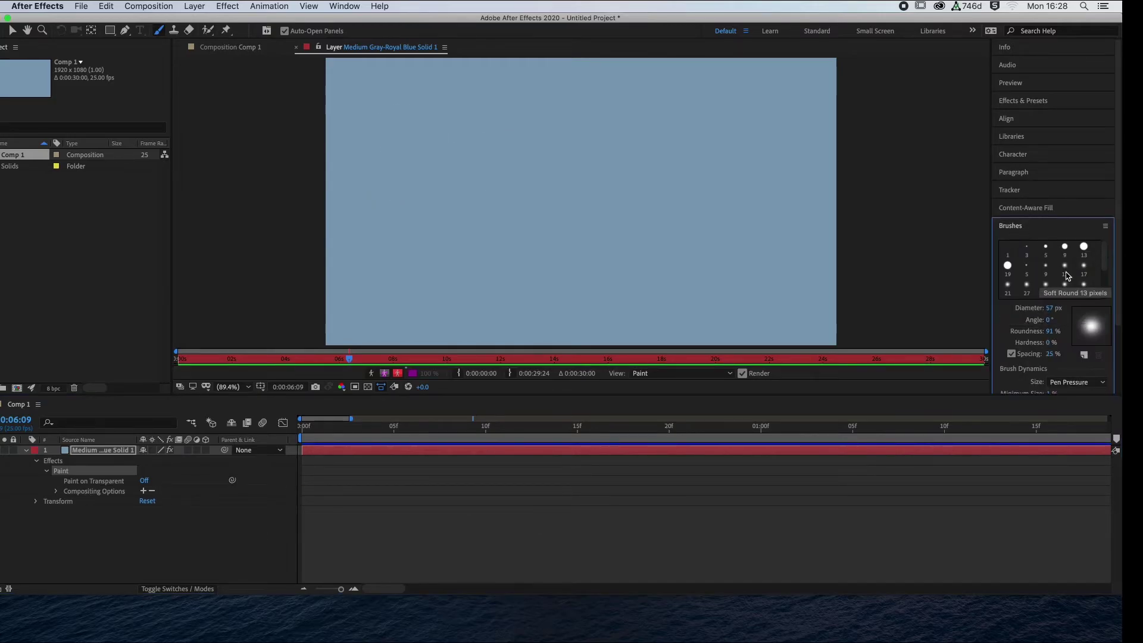
pyautogui.moveTo(1052, 344); pyautogui.dragTo(1080, 343)
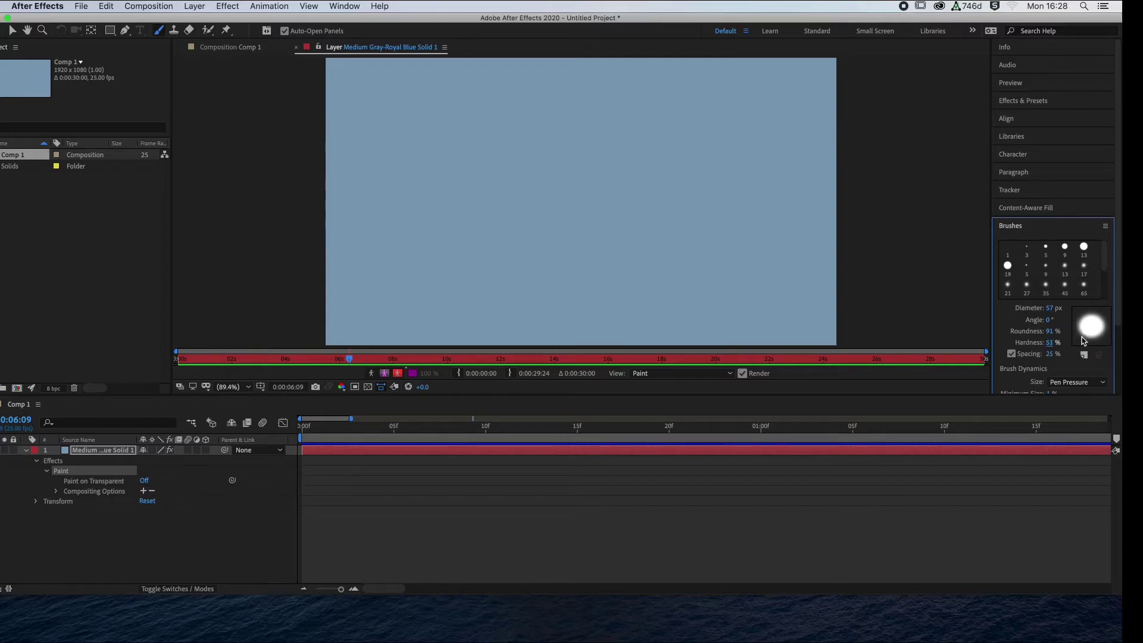
pyautogui.click(1025, 228)
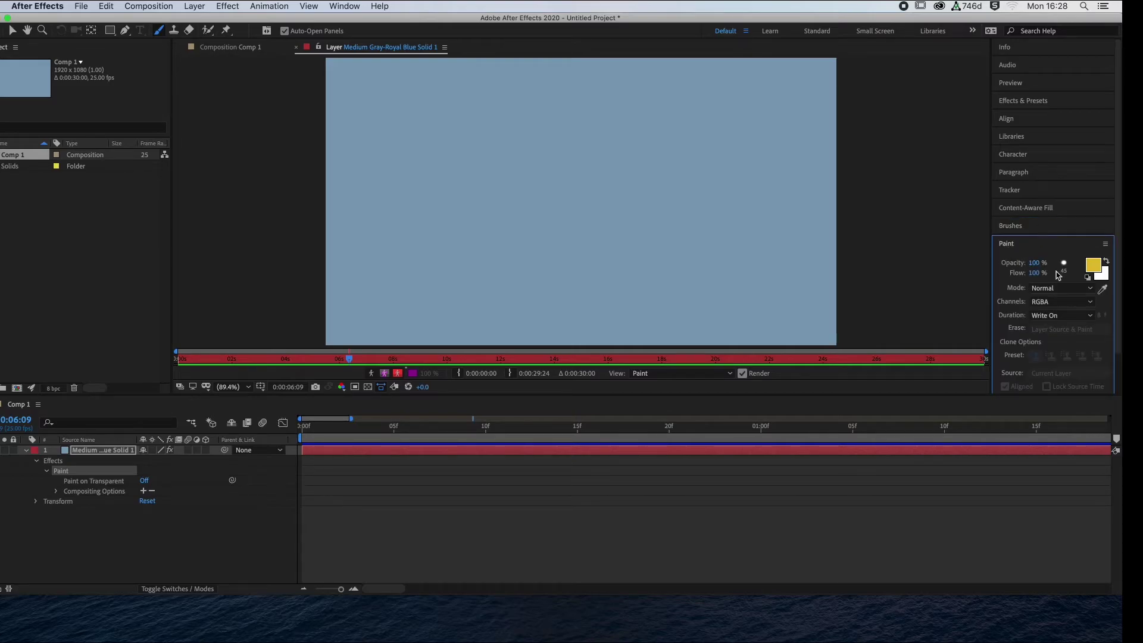
# Set the paint duration to Constant and handwrite the name in yellow in the solid's upper-left area
pyautogui.click(1053, 314)
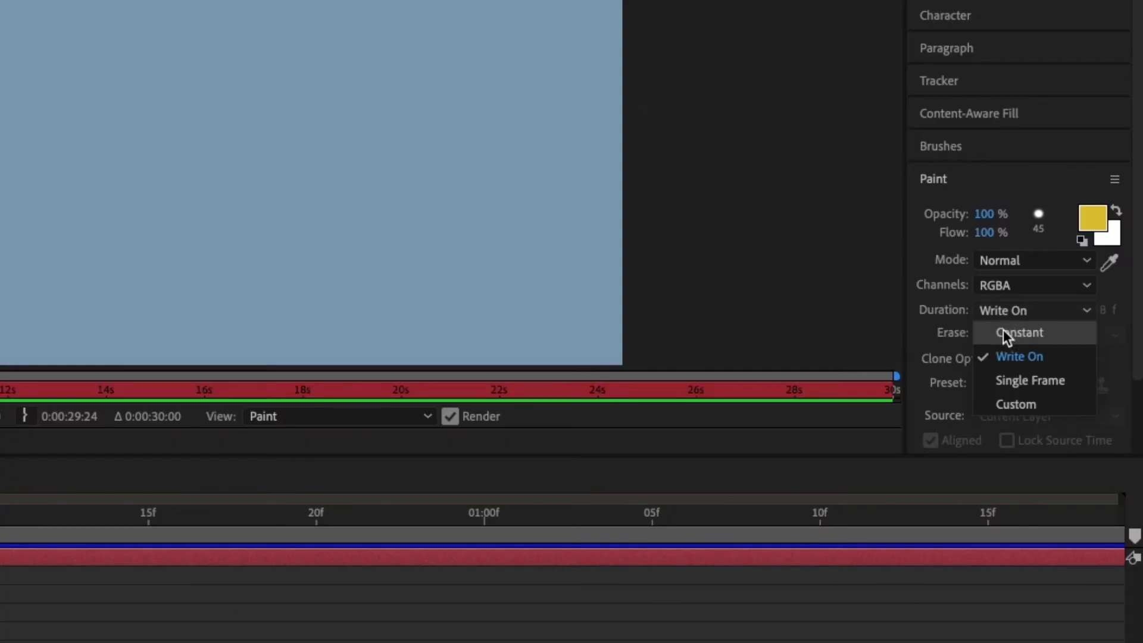
pyautogui.click(1047, 332)
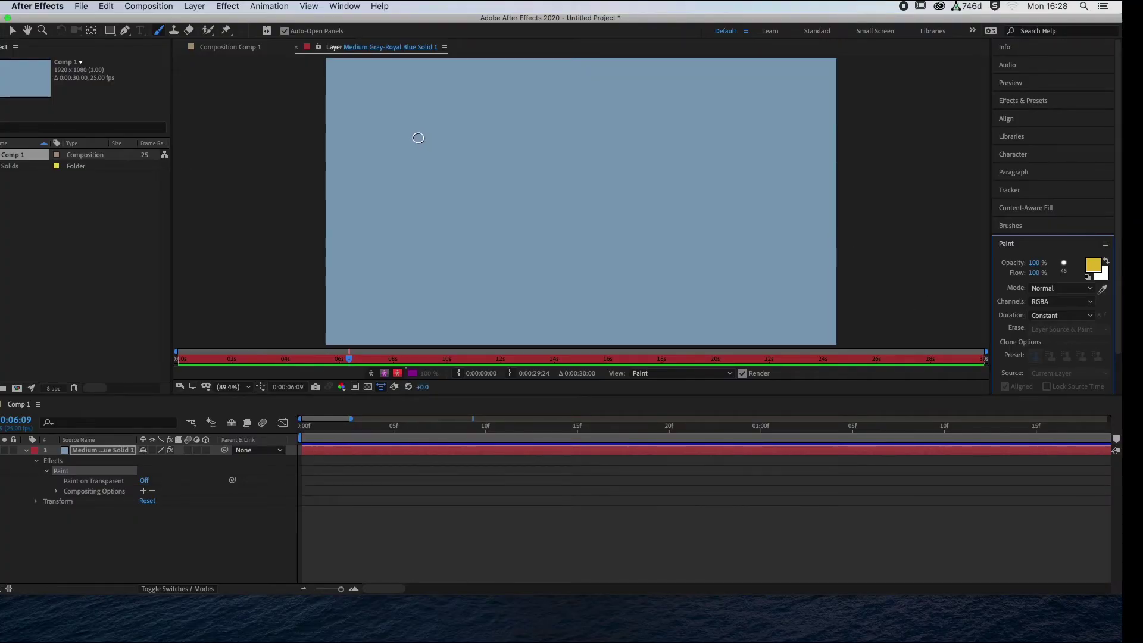
pyautogui.moveTo(406, 136); pyautogui.dragTo(423, 223)
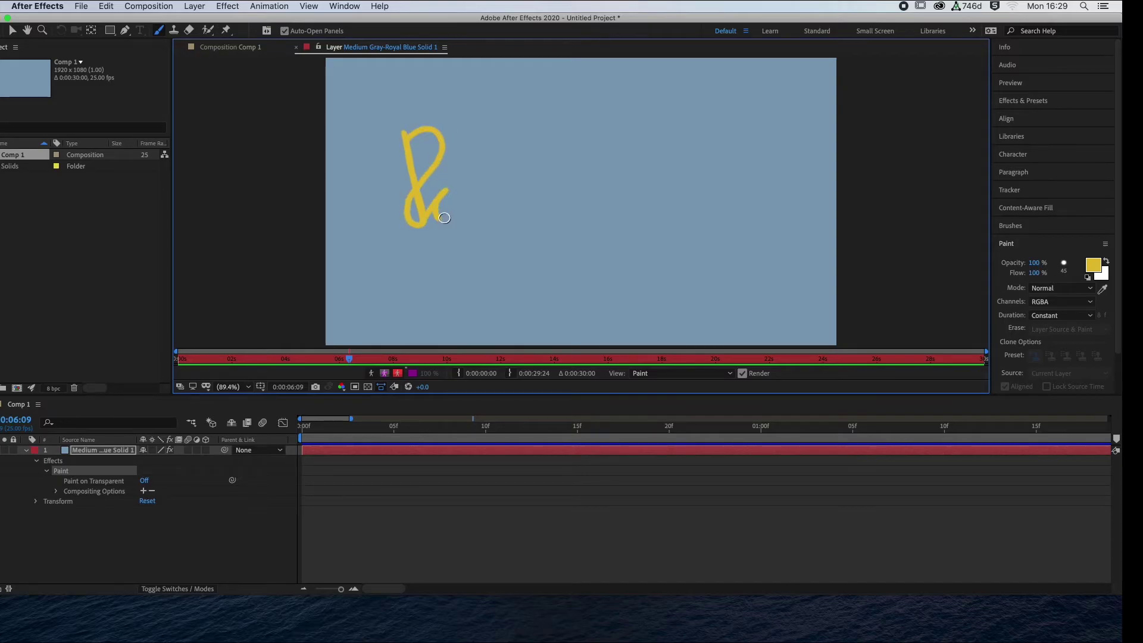
pyautogui.moveTo(494, 183)
pyautogui.mouseDown()
pyautogui.moveTo(539, 170)
pyautogui.moveTo(539, 193)
pyautogui.moveTo(594, 187)
pyautogui.mouseUp()
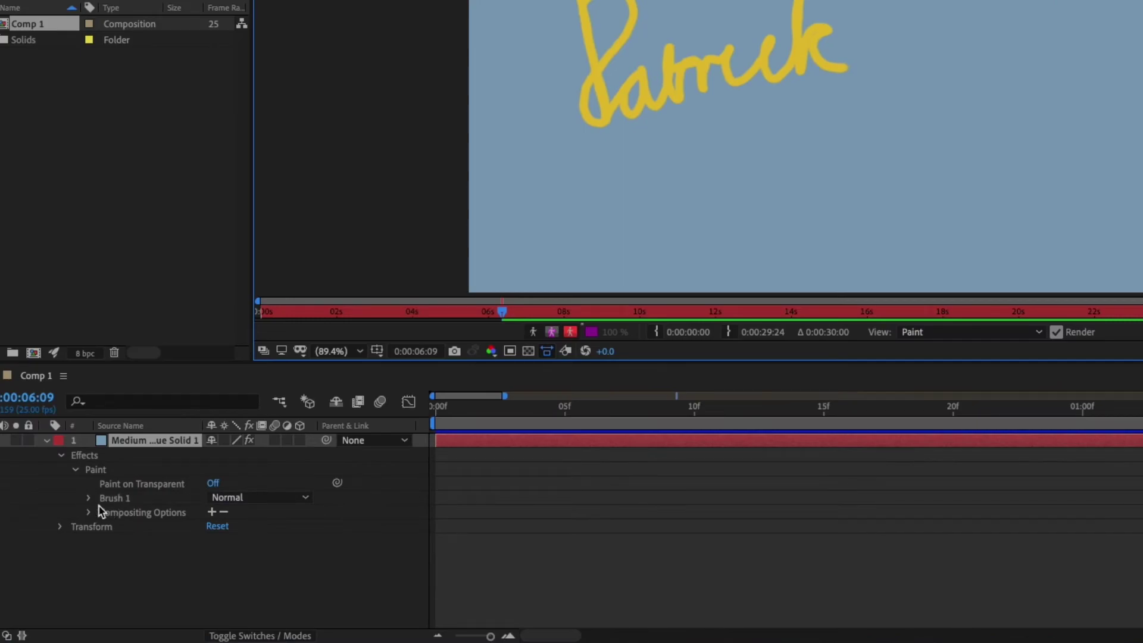
# Expand the painted stroke's Stroke Options and select the stroke to show its path
pyautogui.click(87, 498)
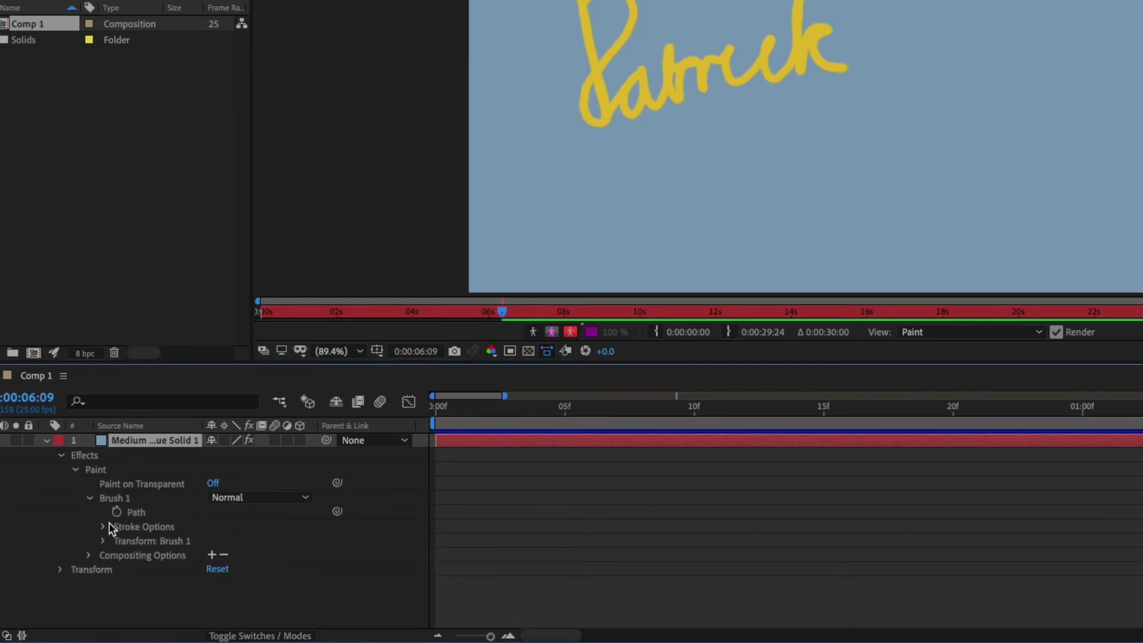
pyautogui.click(103, 526)
pyautogui.scroll(-2, 104, 527)
pyautogui.scroll(3, 536, 470)
pyautogui.scroll(-1, 524, 485)
pyautogui.click(111, 484)
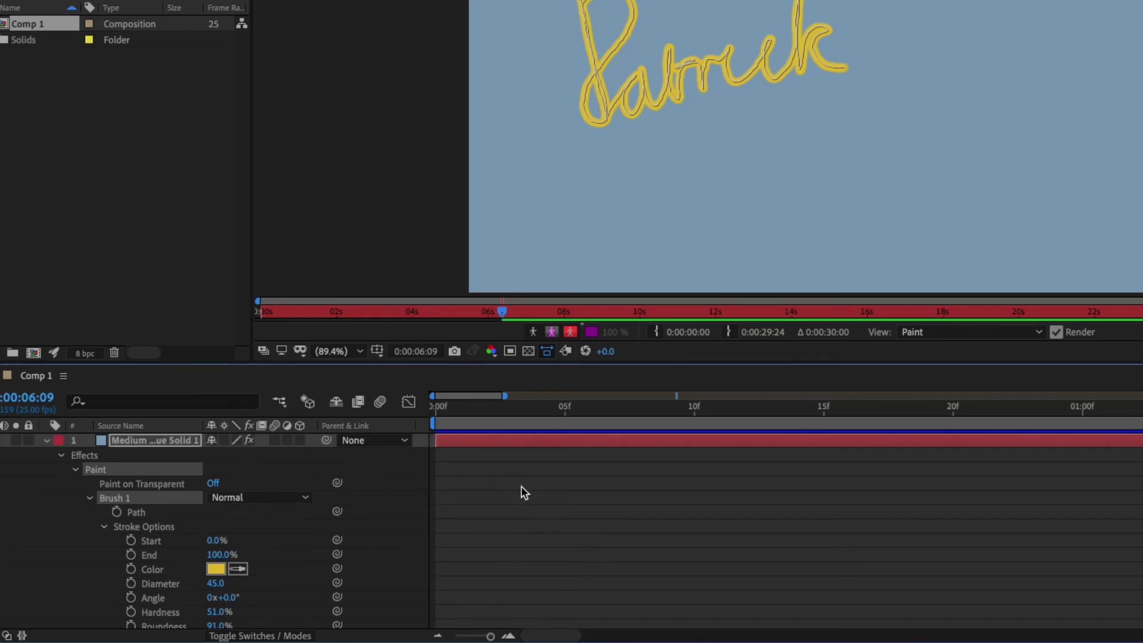
# Shift the stroke's bar to the beginning of the timeline and set its diameter to 48 and hardness to 42%
pyautogui.scroll(-1, 520, 486)
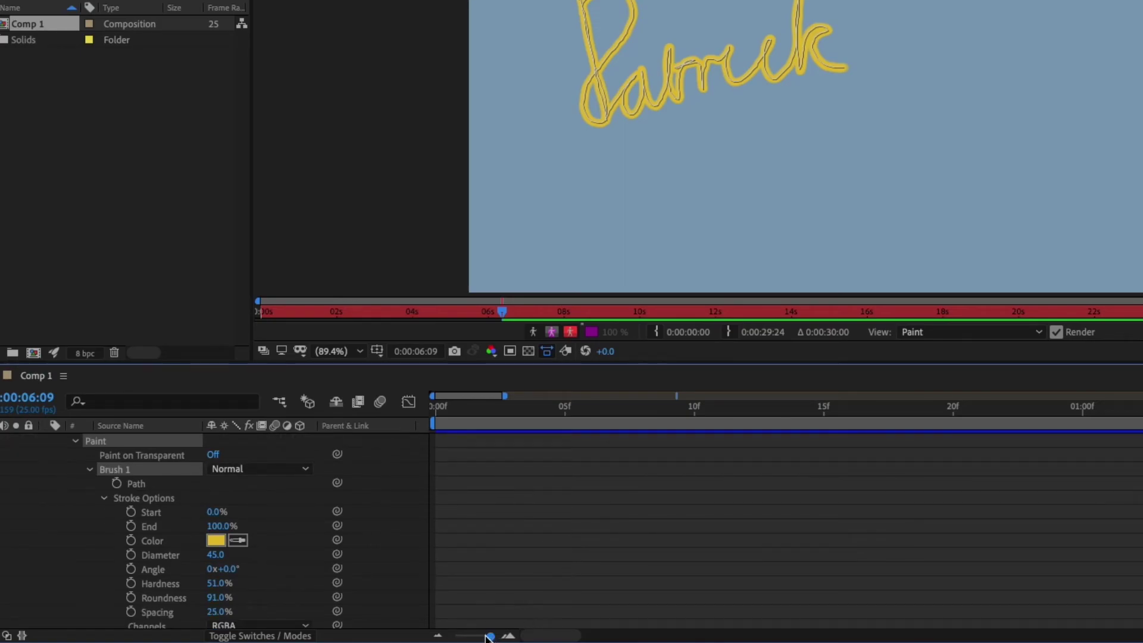
pyautogui.moveTo(490, 636); pyautogui.dragTo(454, 637)
pyautogui.moveTo(744, 481); pyautogui.dragTo(498, 474)
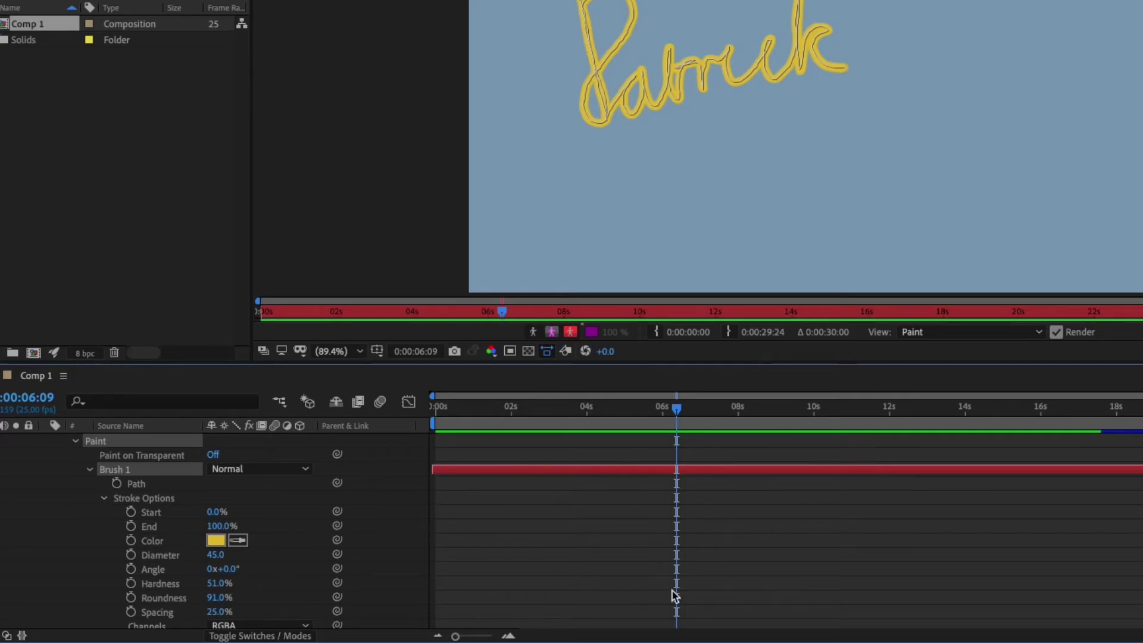
pyautogui.scroll(-2, 215, 522)
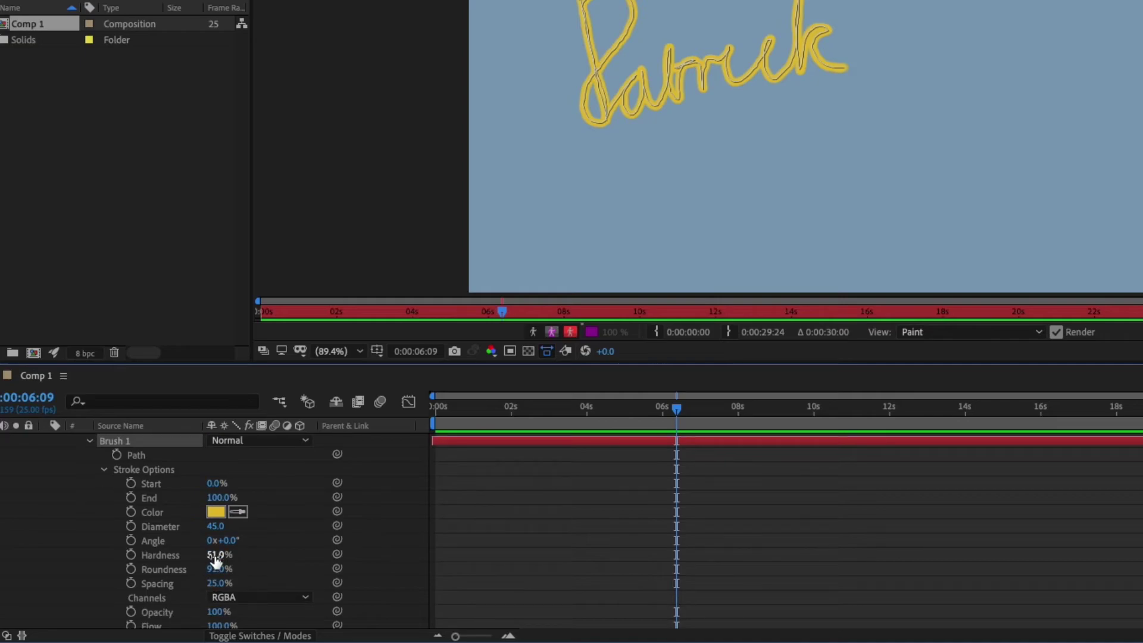
pyautogui.moveTo(215, 555); pyautogui.dragTo(166, 553)
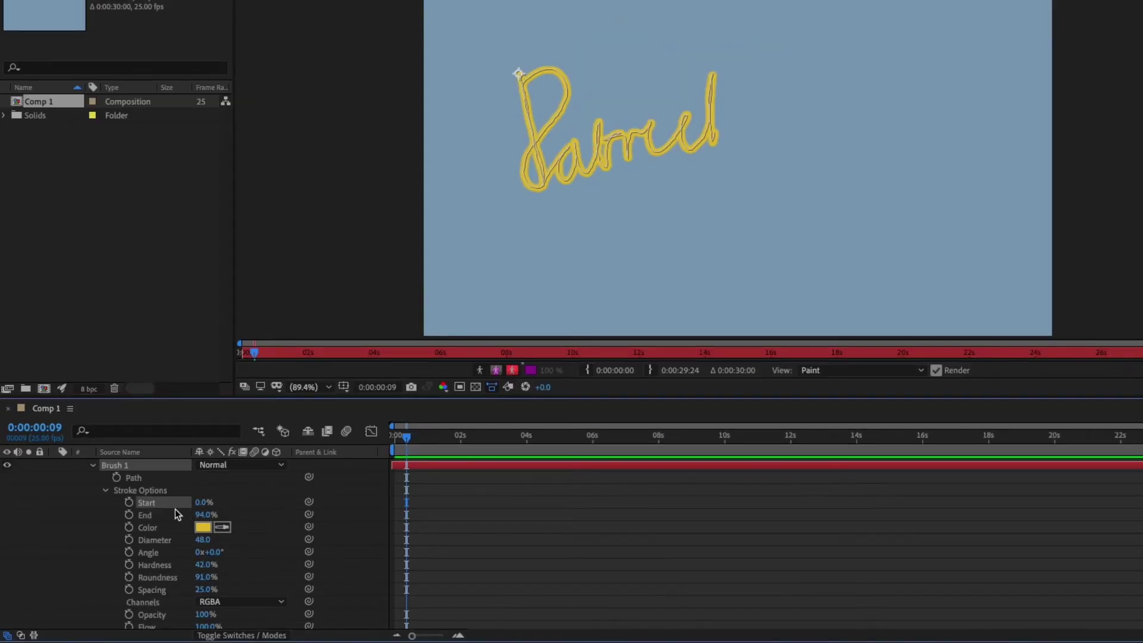
# Animate the stroke's End from 0% at 0:00:00:09 to 100% at 0:00:03:22 and preview the writing
pyautogui.moveTo(205, 514)
pyautogui.mouseDown()
pyautogui.moveTo(236, 514)
pyautogui.moveTo(149, 515)
pyautogui.mouseUp()
pyautogui.click(128, 514)
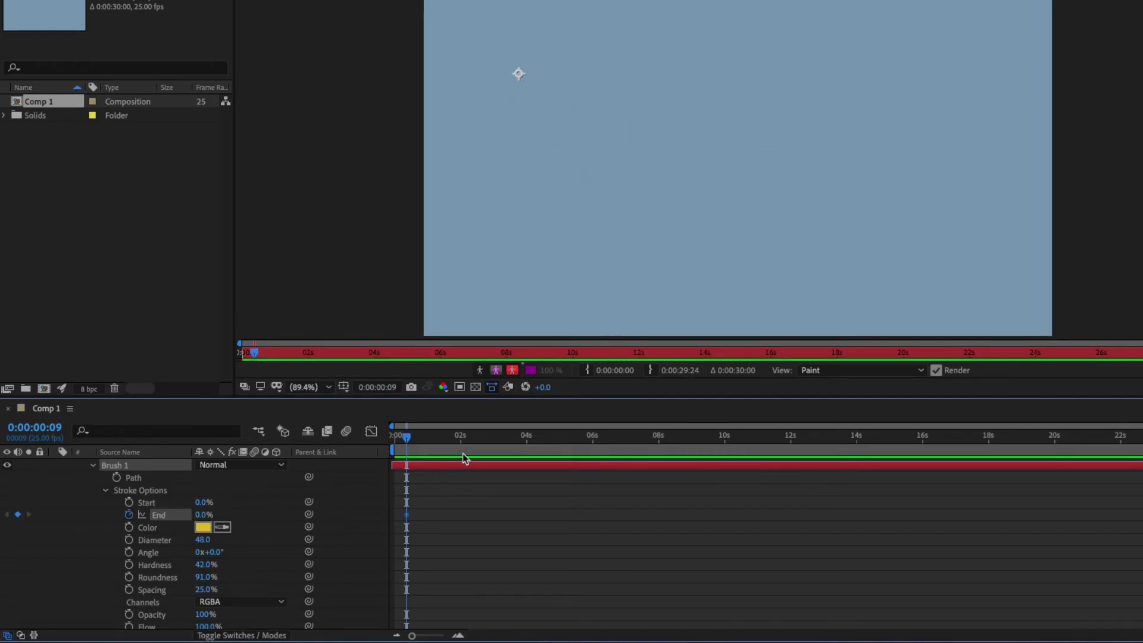
pyautogui.moveTo(513, 436); pyautogui.dragTo(522, 437)
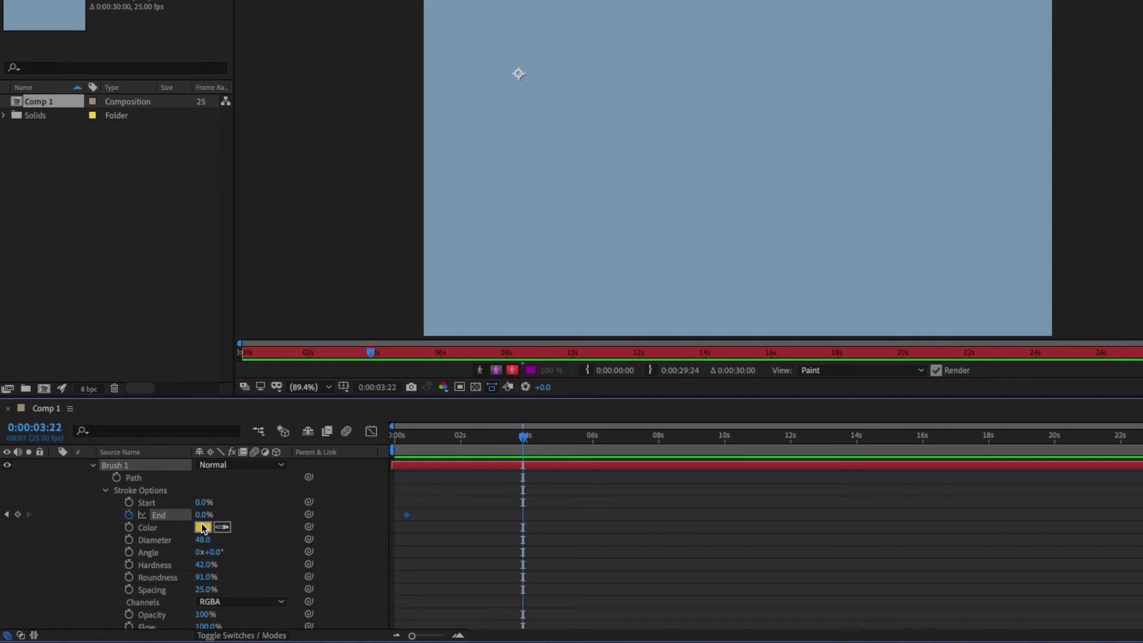
pyautogui.moveTo(211, 514); pyautogui.dragTo(406, 513)
pyautogui.moveTo(523, 437); pyautogui.dragTo(407, 437)
pyautogui.press('space')
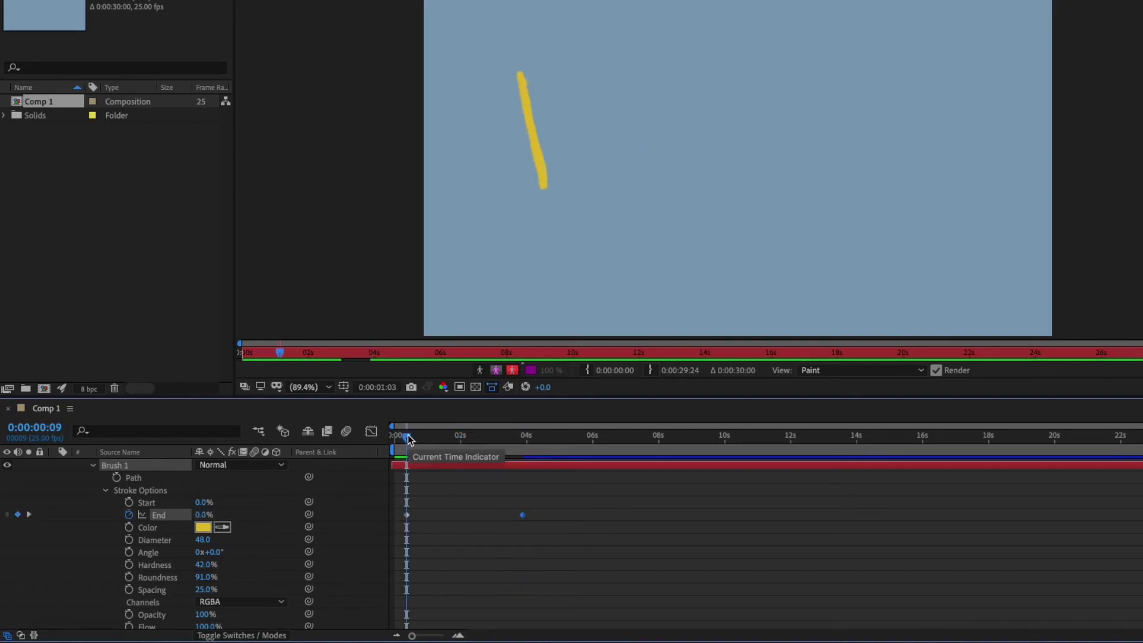
pyautogui.click(416, 438)
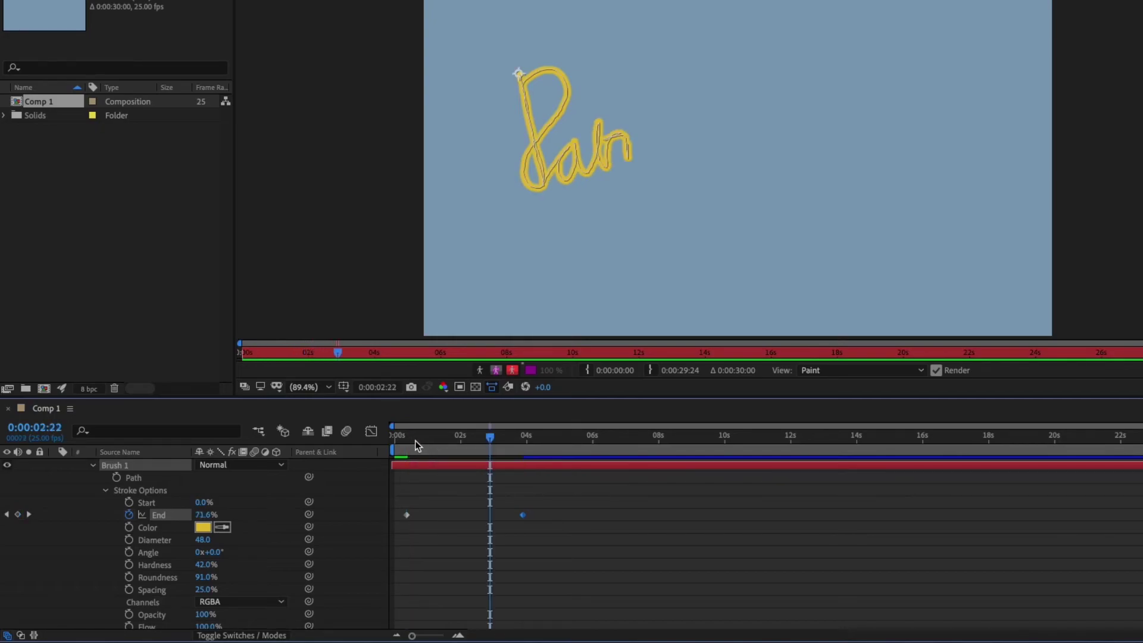
pyautogui.moveTo(416, 439); pyautogui.dragTo(406, 437)
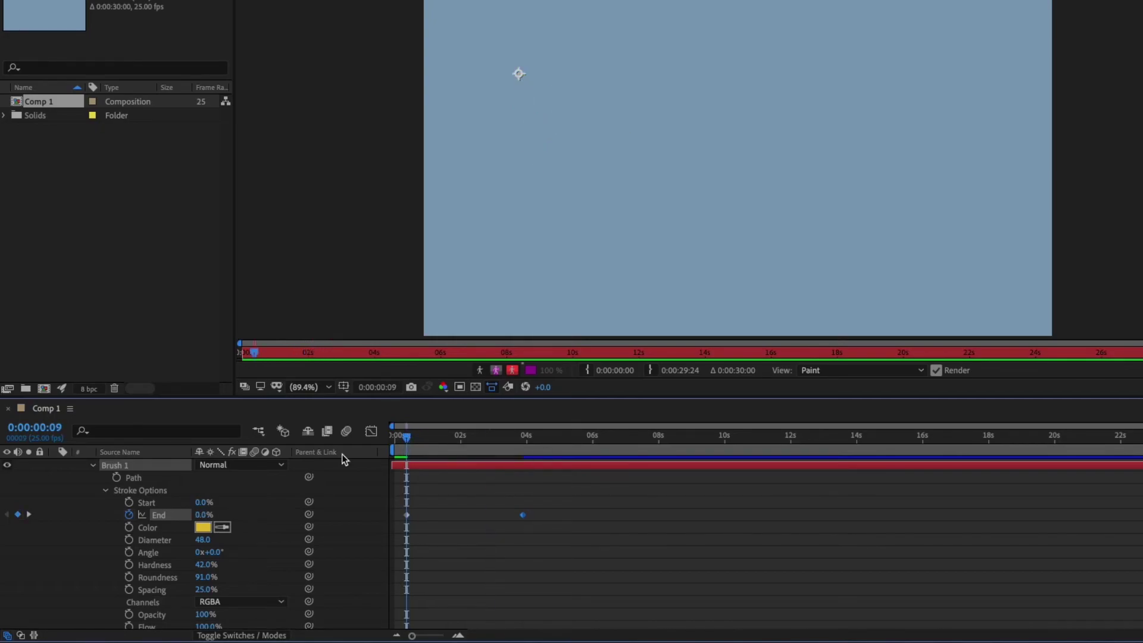
# Animate the stroke's Start from 0% at 0:00:00:09 to 60% at 0:00:03:23 and play it back
pyautogui.click(129, 503)
pyautogui.moveTo(414, 451); pyautogui.dragTo(524, 437)
pyautogui.moveTo(202, 504); pyautogui.dragTo(245, 501)
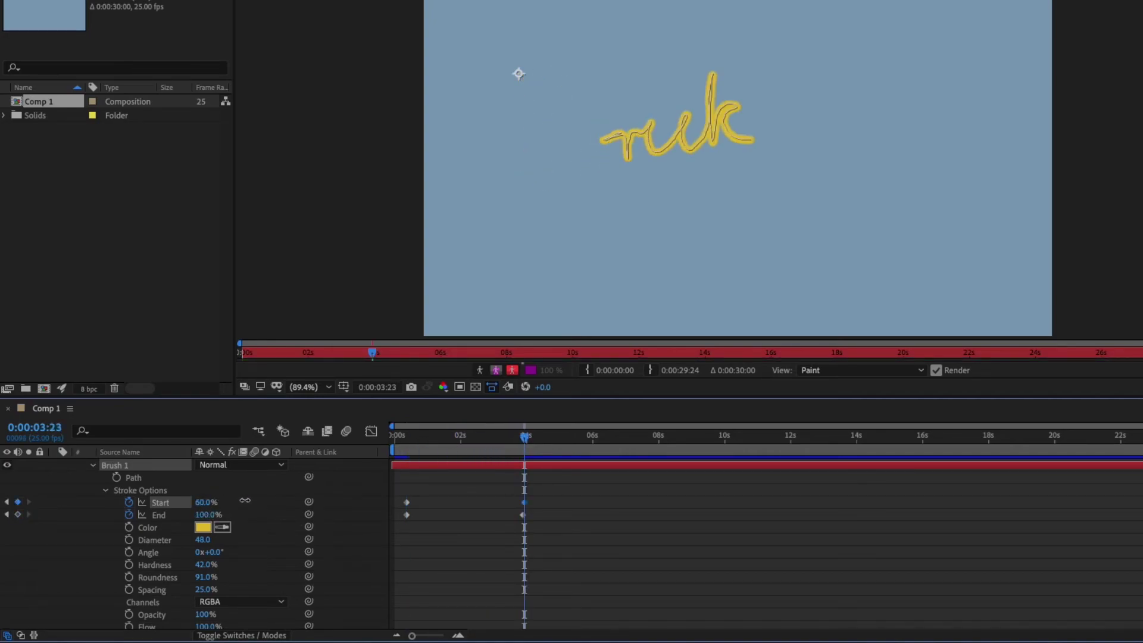
pyautogui.moveTo(516, 438); pyautogui.dragTo(412, 440)
pyautogui.press('space')
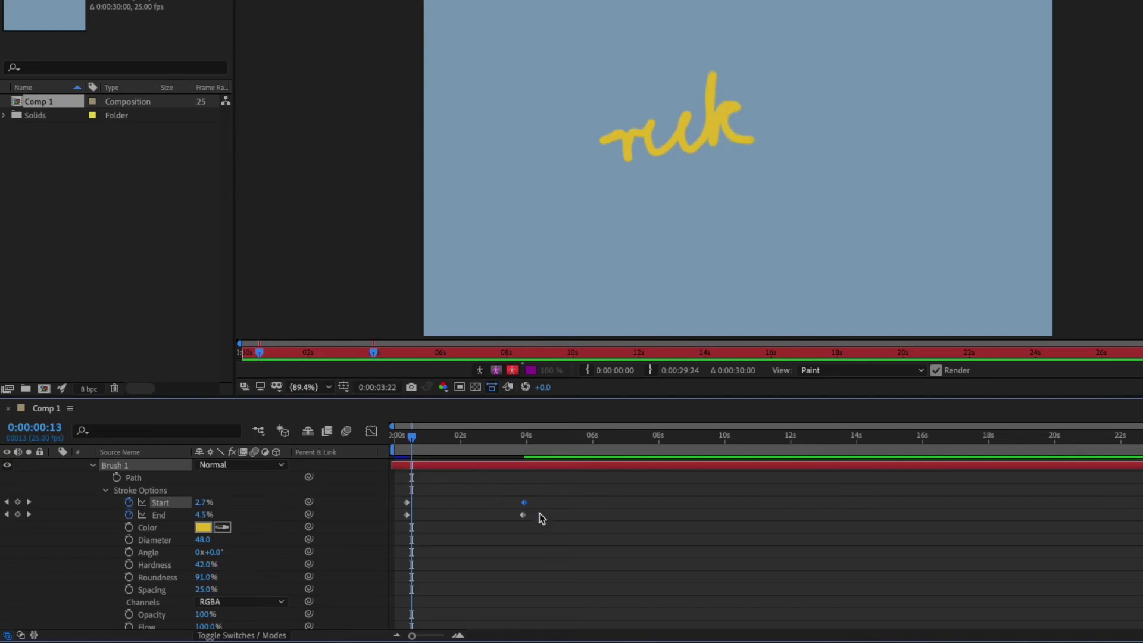
# Try the last Start keyframe at about 10 s, bring it back to about 5 s and preview the timing
pyautogui.moveTo(524, 502); pyautogui.dragTo(727, 502)
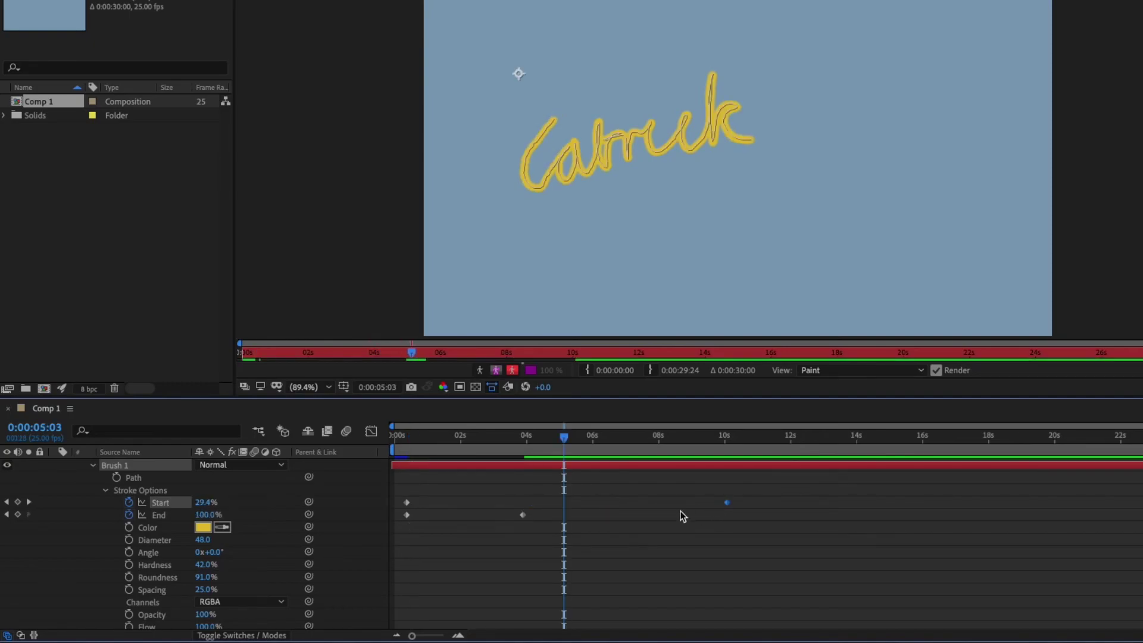
pyautogui.moveTo(456, 438); pyautogui.dragTo(398, 441)
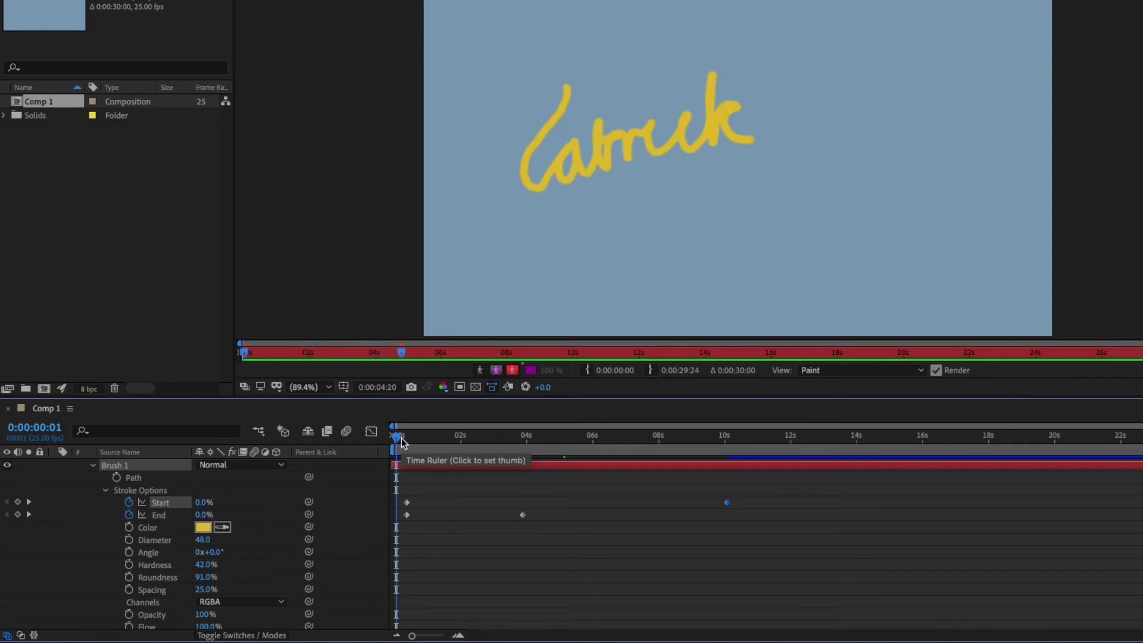
pyautogui.moveTo(727, 502); pyautogui.dragTo(555, 500)
pyautogui.click(403, 435)
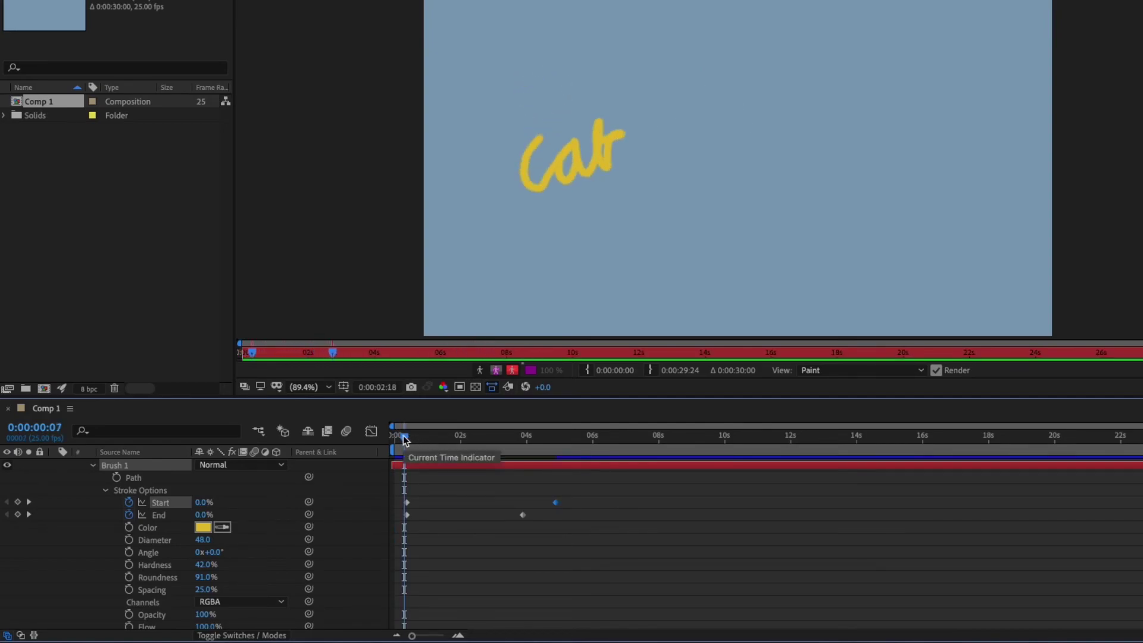
pyautogui.click(411, 435)
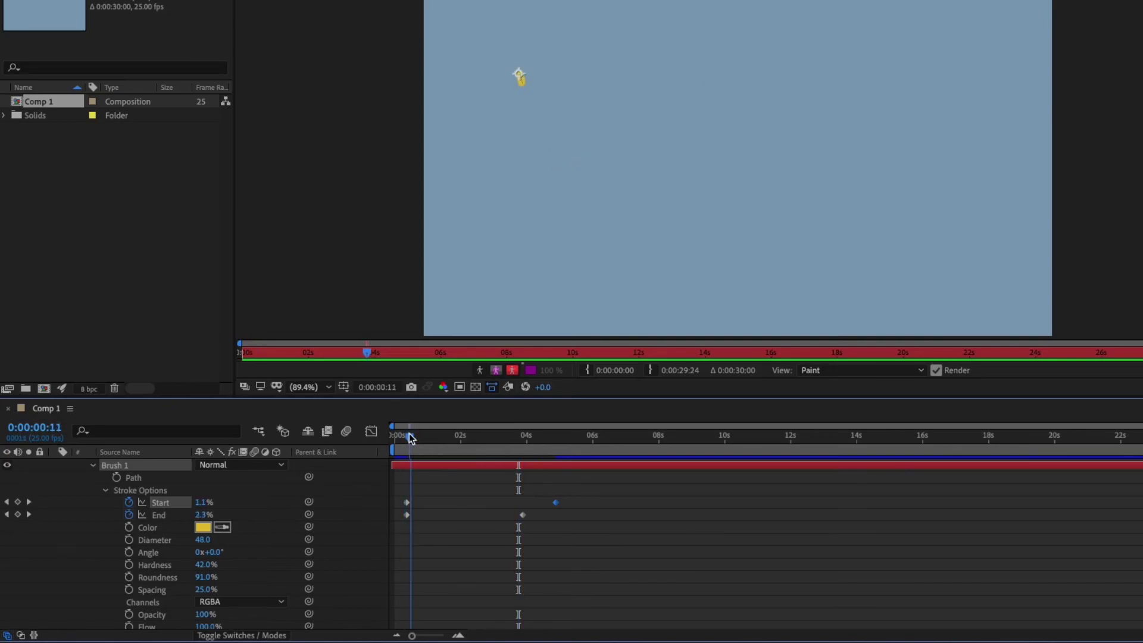
# Animate the stroke's color from yellow at 0:00:00:11 to pale yellow at 0:00:04:09, preview it and return to the first color keyframe
pyautogui.click(129, 528)
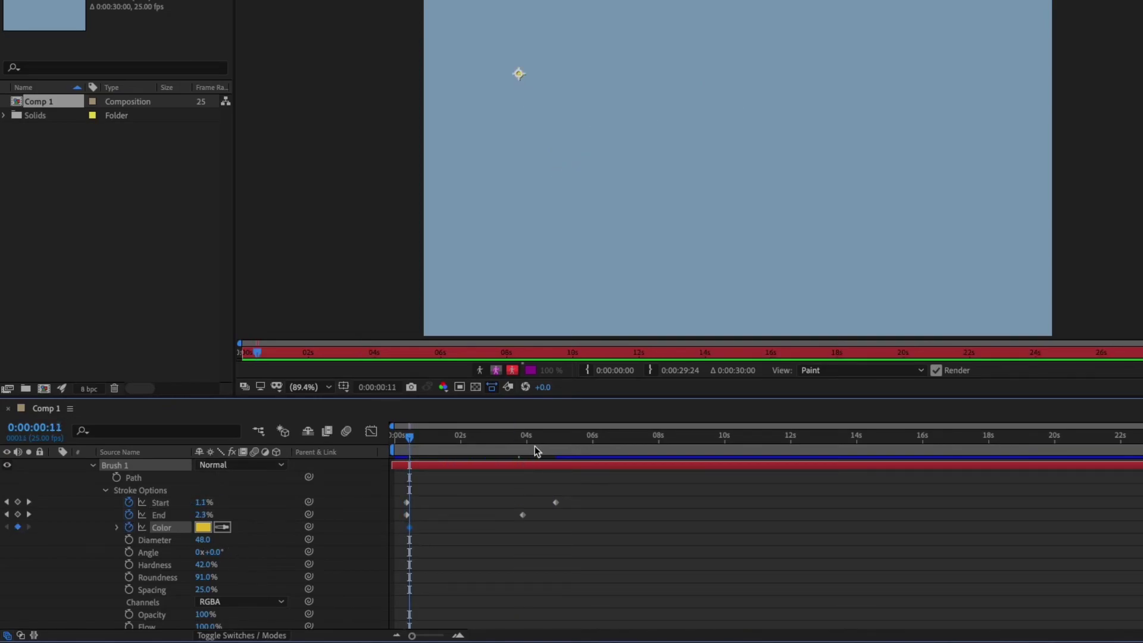
pyautogui.click(538, 439)
pyautogui.click(203, 527)
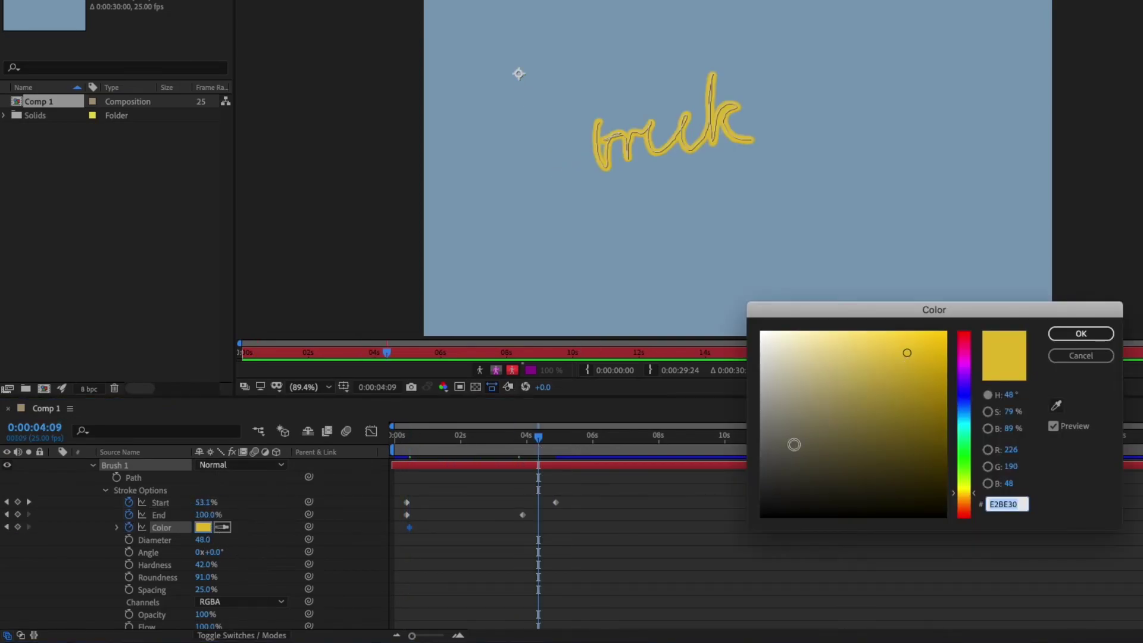
pyautogui.moveTo(852, 371)
pyautogui.mouseDown()
pyautogui.moveTo(794, 341)
pyautogui.moveTo(801, 368)
pyautogui.moveTo(808, 340)
pyautogui.mouseUp()
pyautogui.click(1081, 334)
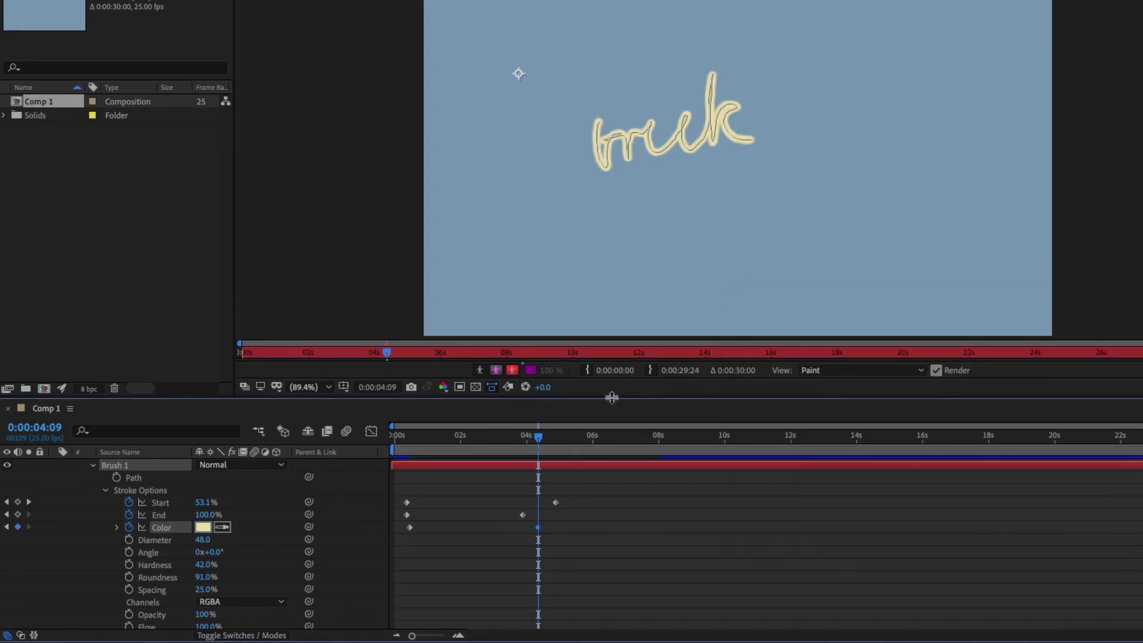
pyautogui.moveTo(515, 438); pyautogui.dragTo(423, 438)
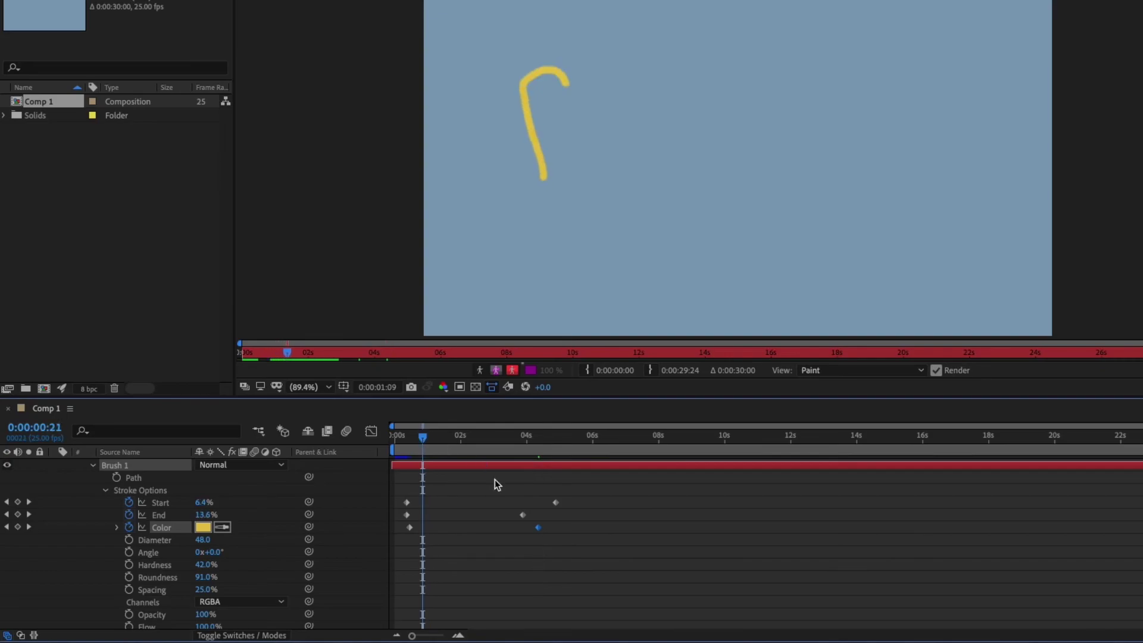
pyautogui.press('space')
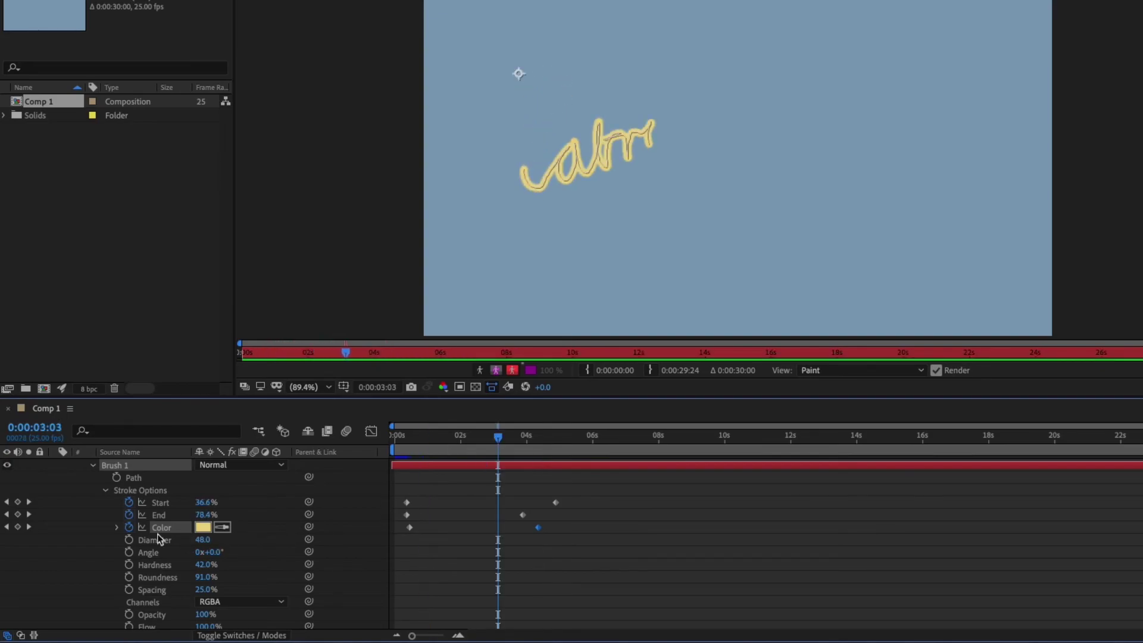
pyautogui.click(7, 527)
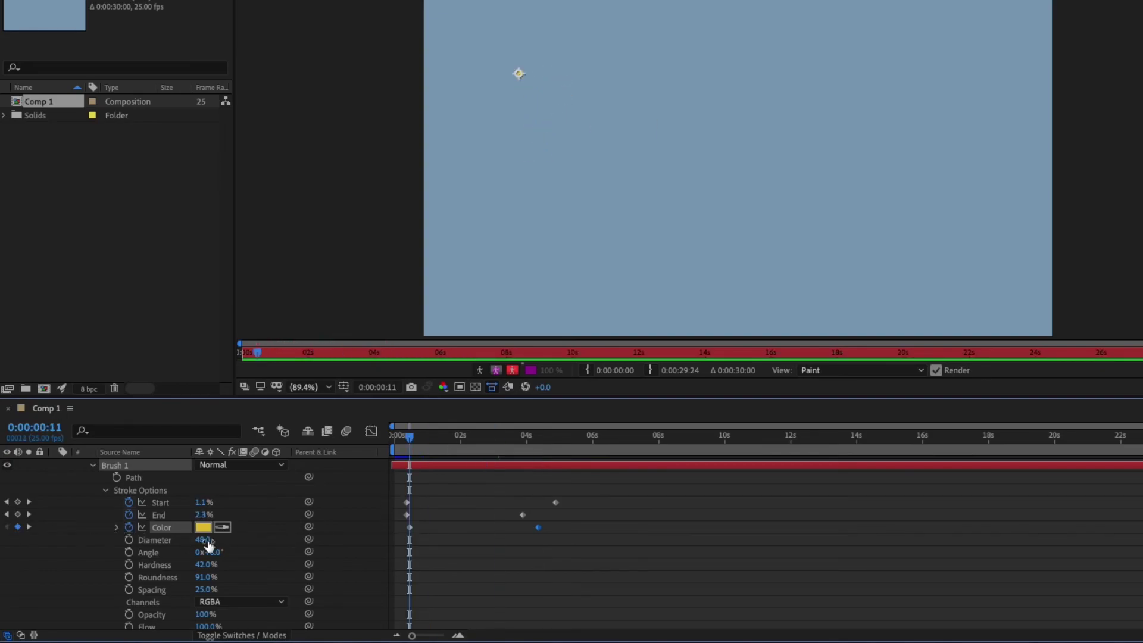
# Change the stroke color at the first Color keyframe (0:00:00:11) to crimson and preview the color transition
pyautogui.click(201, 528)
pyautogui.click(967, 355)
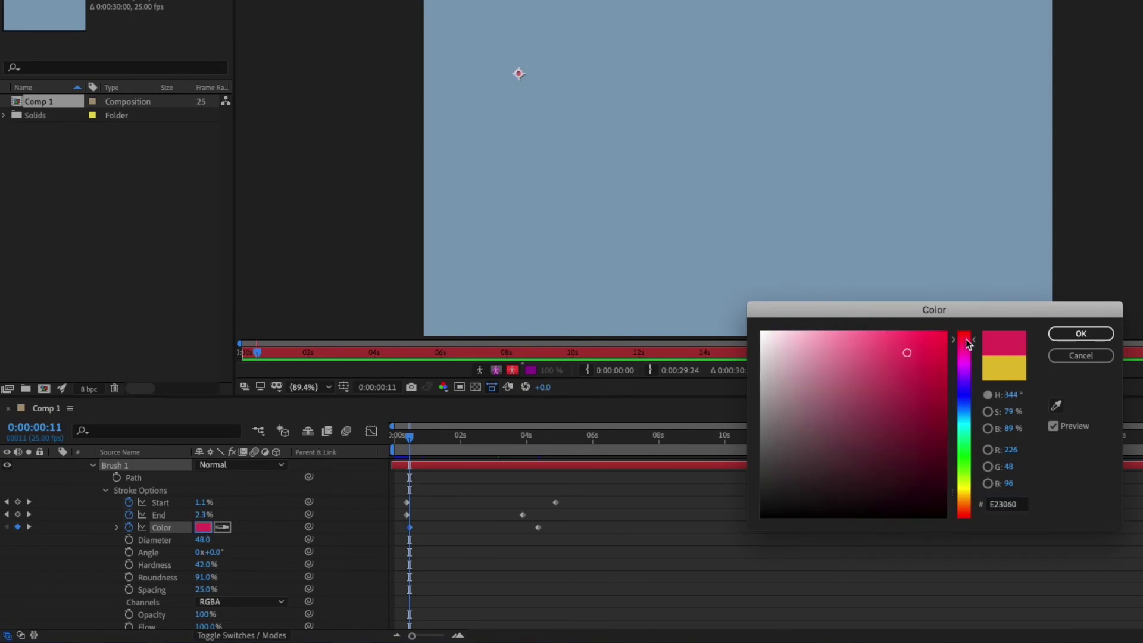
pyautogui.click(1080, 334)
pyautogui.press('space')
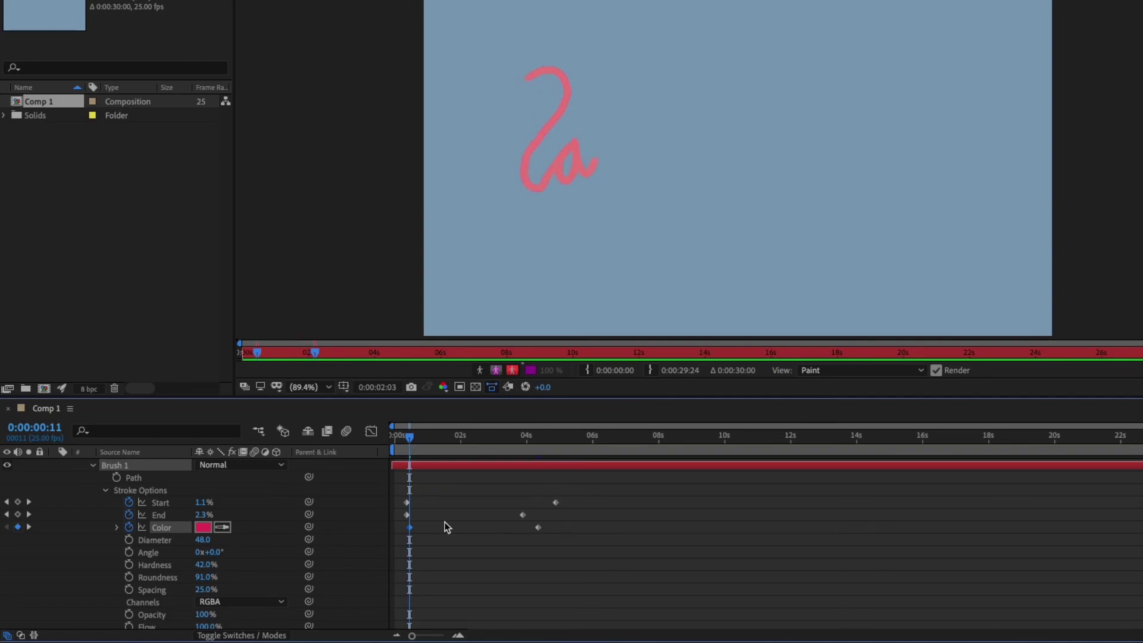
pyautogui.press('space')
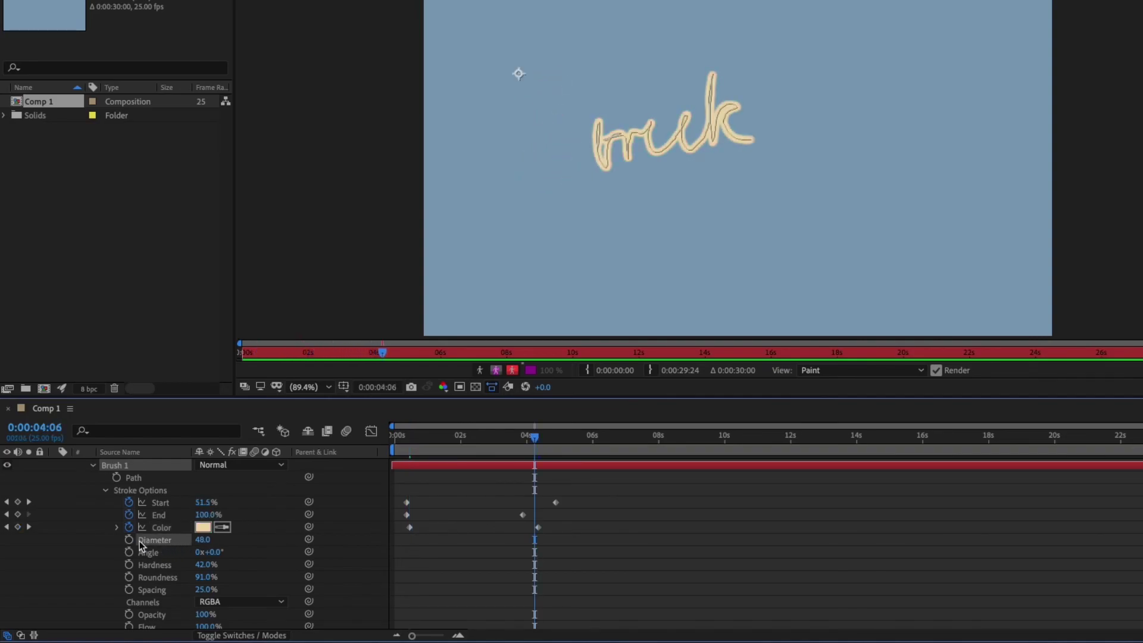
# Animate the stroke's Diameter from 19 at 0:00:00:21 through 48 at 0:00:04:06 to 155 about half a second after that, and preview it
pyautogui.moveTo(489, 442); pyautogui.dragTo(418, 443)
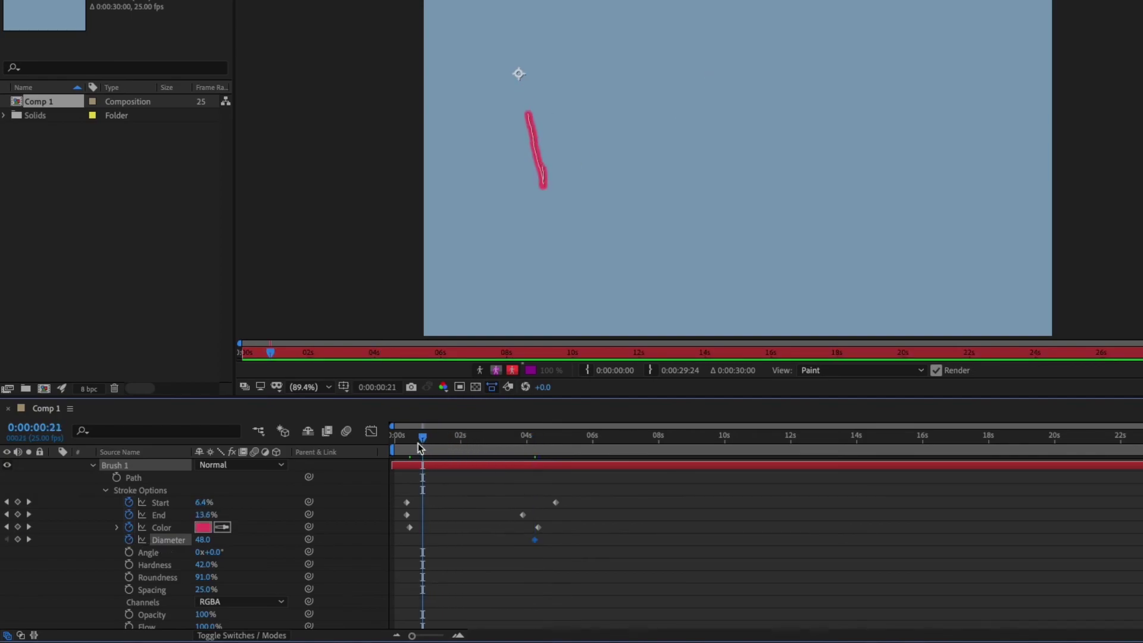
pyautogui.moveTo(208, 546)
pyautogui.mouseDown()
pyautogui.moveTo(179, 538)
pyautogui.moveTo(298, 530)
pyautogui.mouseUp()
pyautogui.click(548, 444)
pyautogui.moveTo(548, 439); pyautogui.dragTo(393, 443)
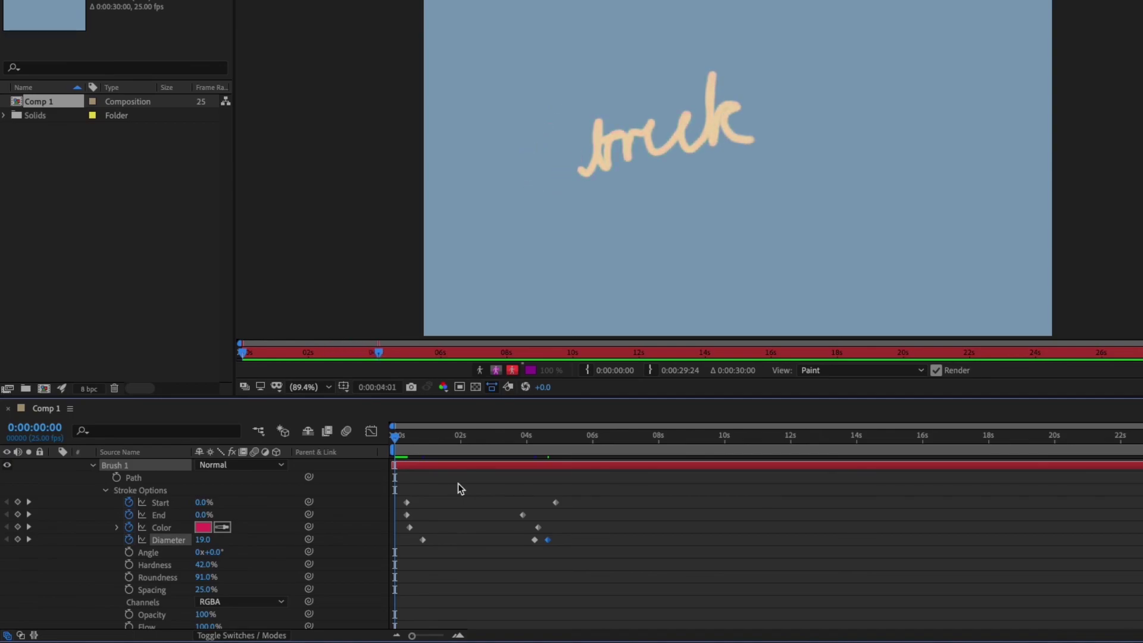
pyautogui.press('space')
# Move the middle Diameter keyframe earlier to just before 0:00:03:00 and review the stroke's thickness change over time
pyautogui.moveTo(534, 540); pyautogui.dragTo(490, 539)
pyautogui.click(494, 439)
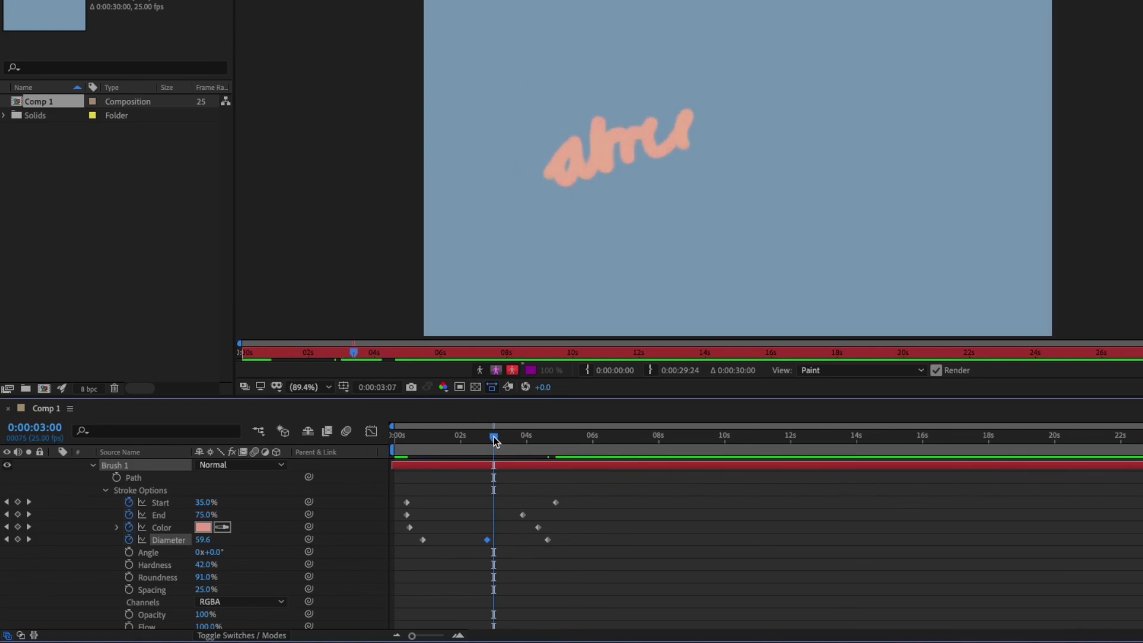
pyautogui.moveTo(493, 439); pyautogui.dragTo(438, 439)
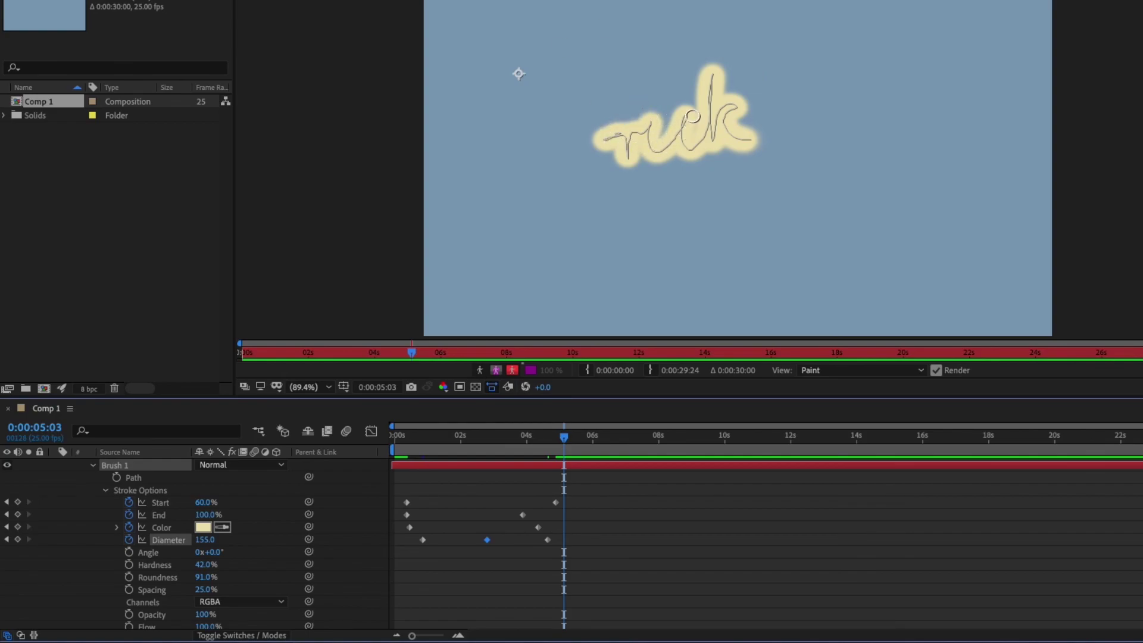
pyautogui.click(471, 436)
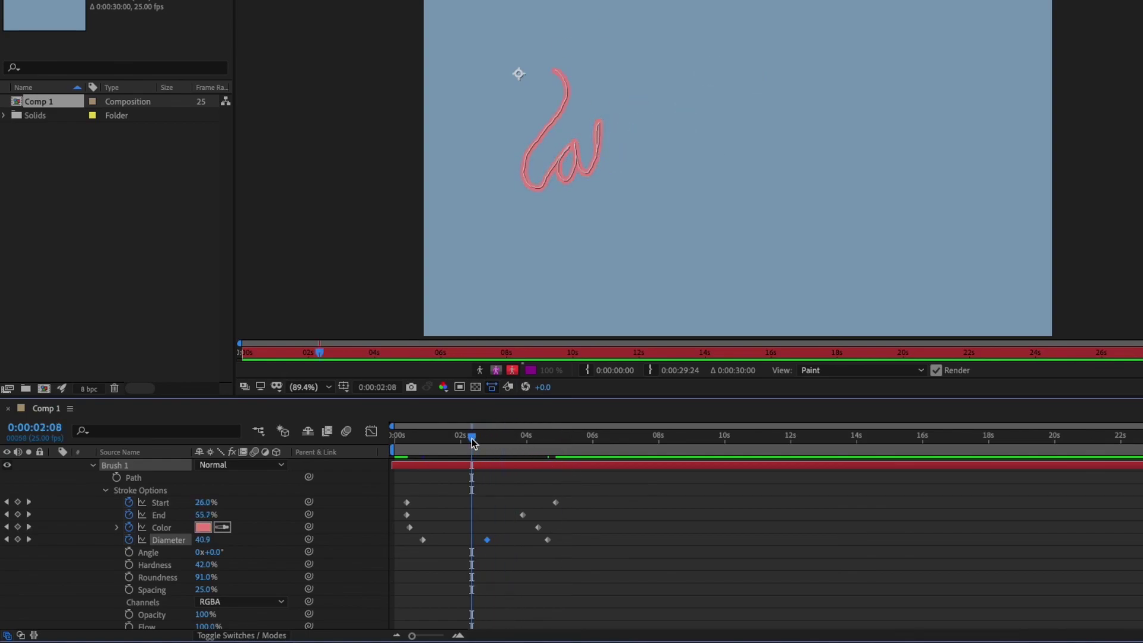